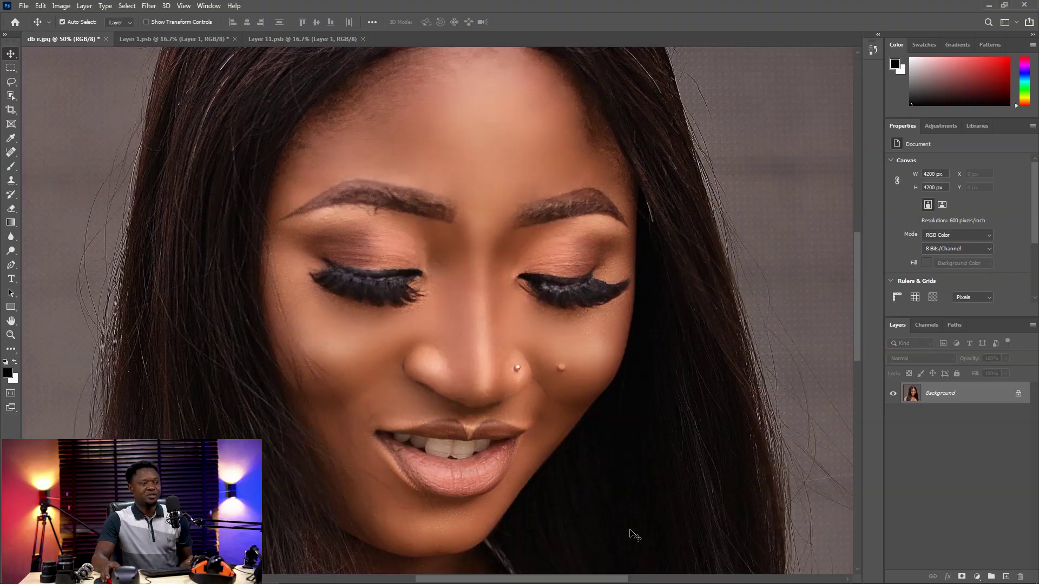
Step: Add a new Layer 1 above the portrait and fill it with 50% Gray
{"action": "scroll", "coordinate": [487, 303], "scroll_direction": "up", "scroll_amount": 2}
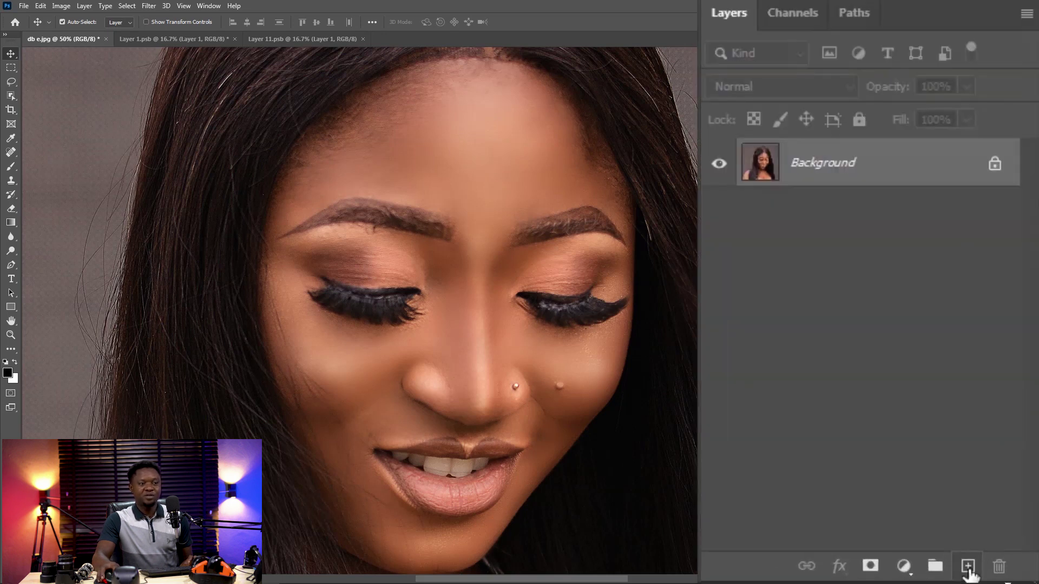
{"action": "left_click", "coordinate": [967, 566]}
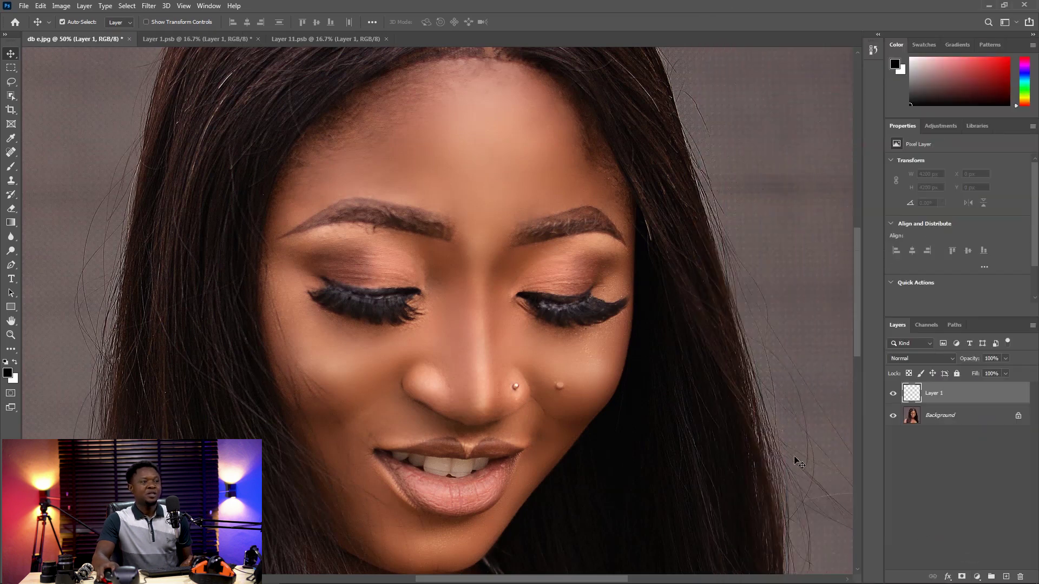
{"action": "left_click", "coordinate": [40, 6]}
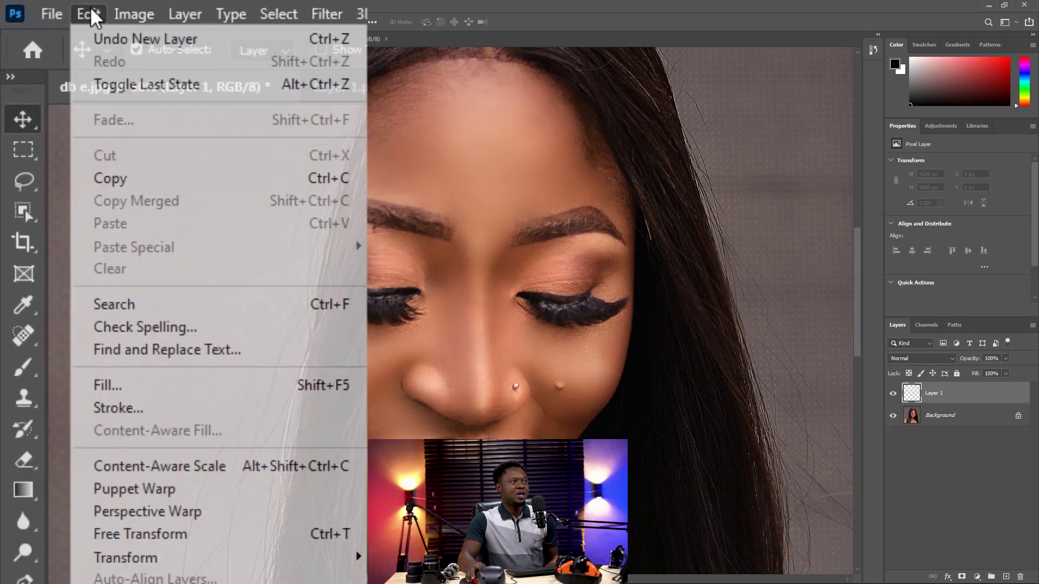
{"action": "left_click", "coordinate": [111, 385]}
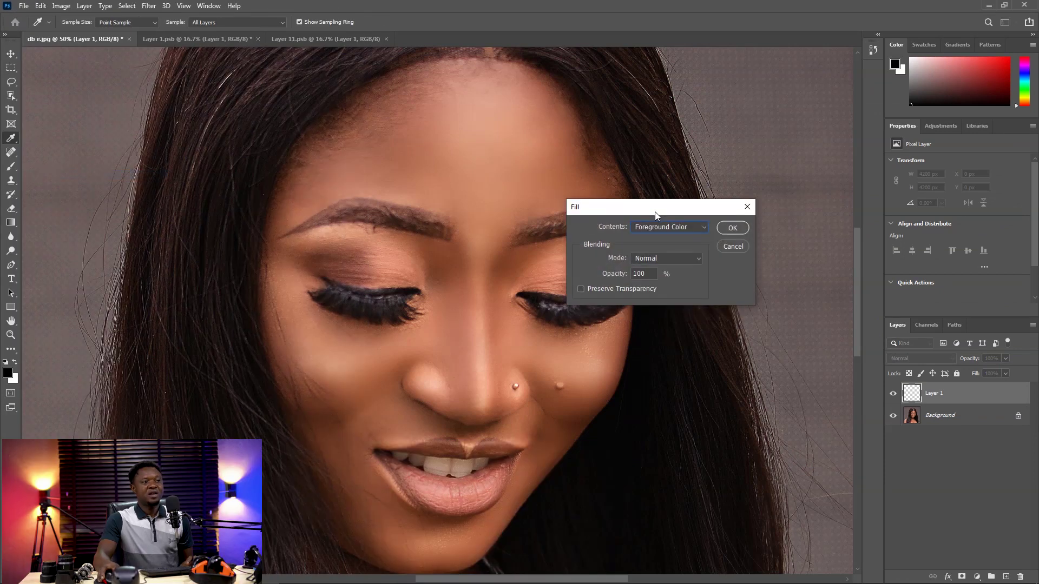
{"action": "left_click", "coordinate": [599, 184]}
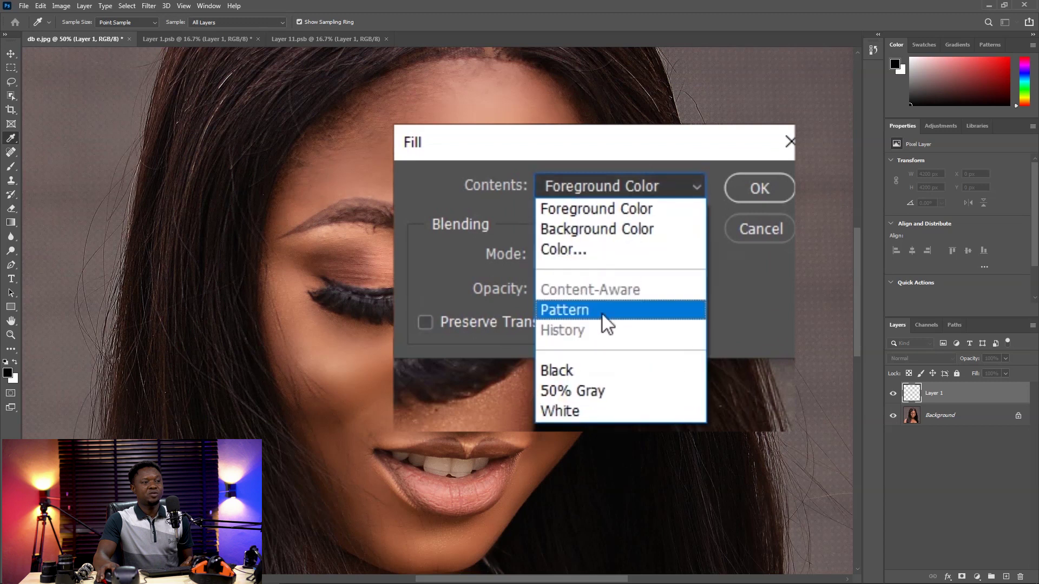
{"action": "left_click", "coordinate": [596, 390]}
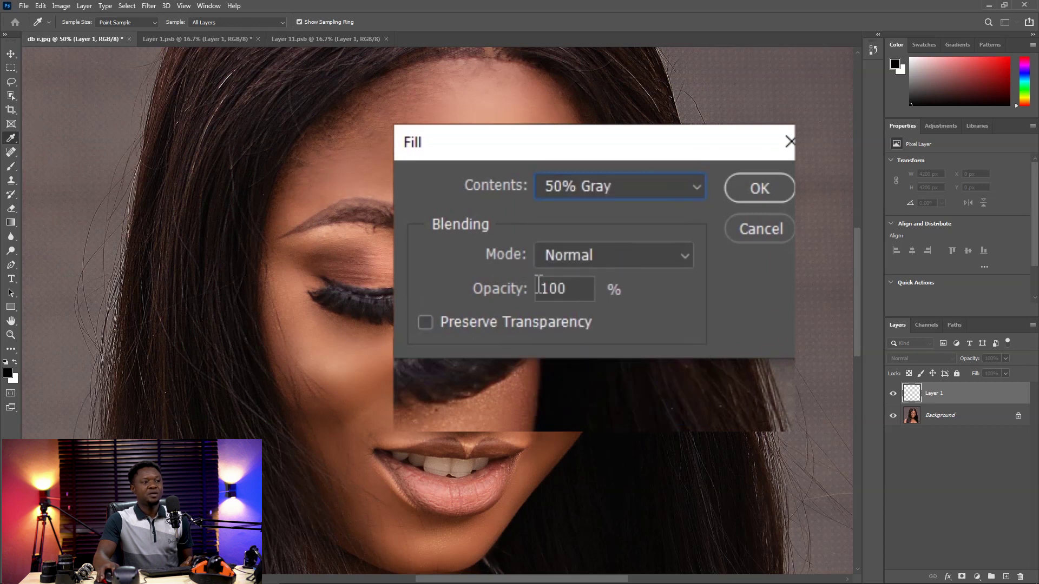
{"action": "left_click", "coordinate": [746, 193]}
Step: Convert the gray Layer 1 into an embedded smart object
{"action": "key", "text": "v"}
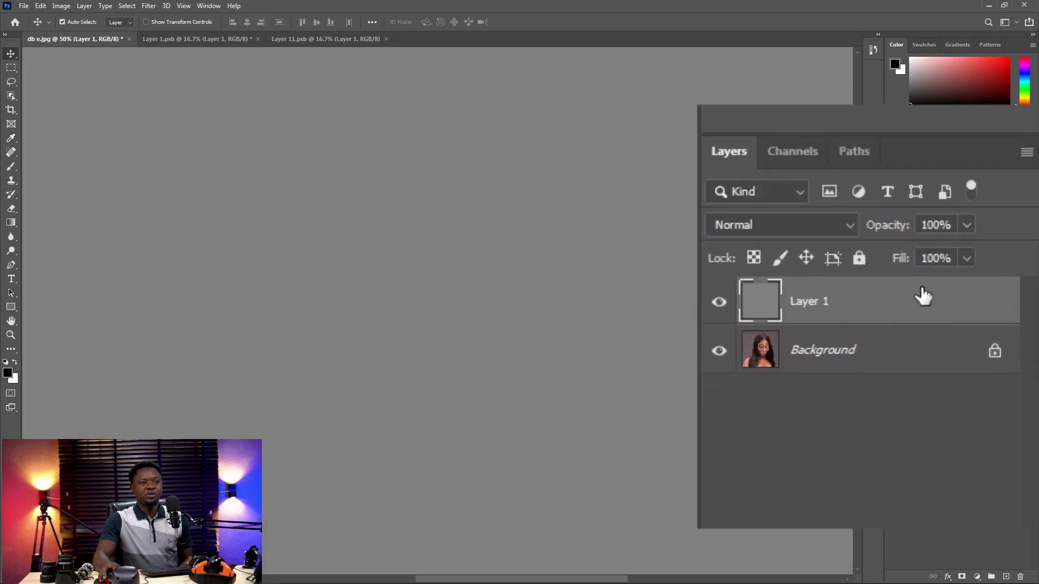
{"action": "right_click", "coordinate": [934, 313]}
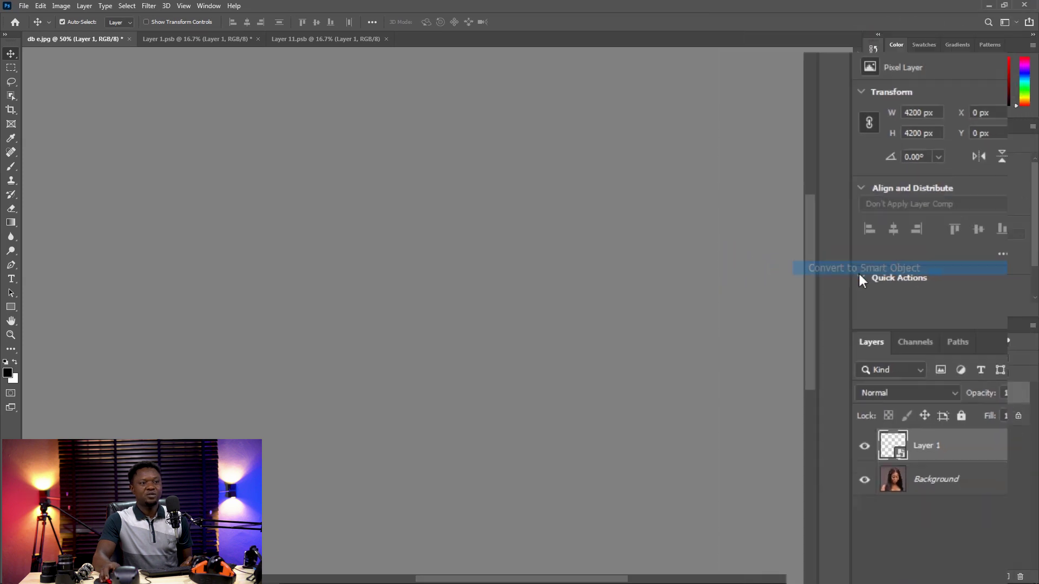
{"action": "left_click", "coordinate": [858, 271]}
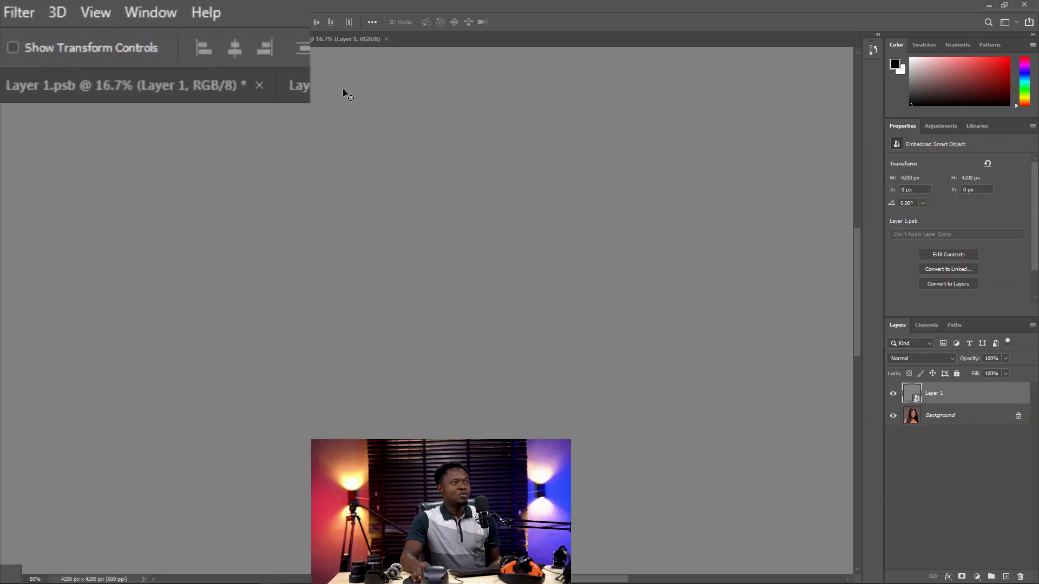
{"action": "left_click", "coordinate": [148, 5]}
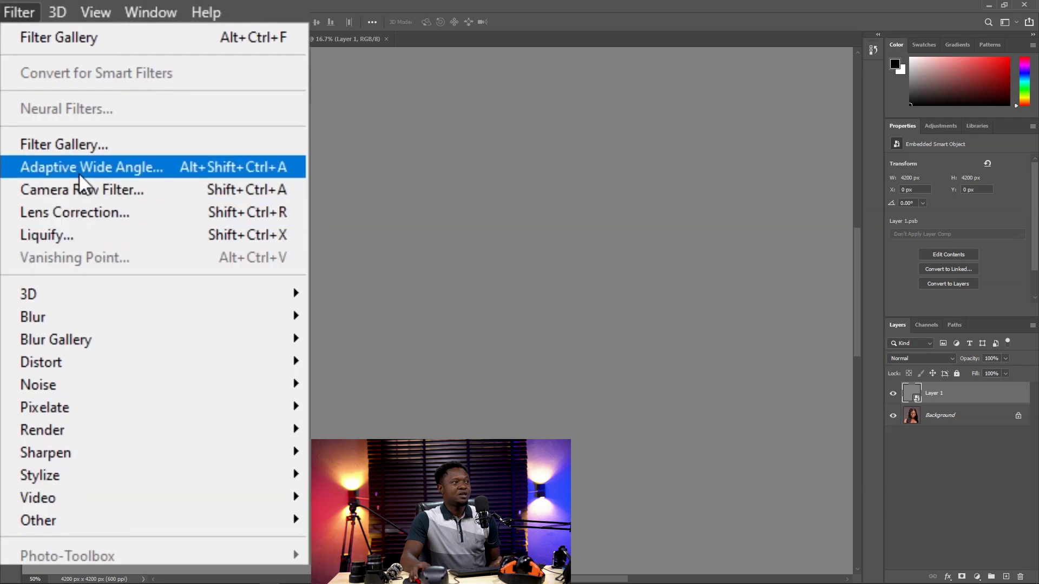
Step: Open the Filter Gallery and choose Texture > Texturizer with the Sandstone texture
{"action": "left_click", "coordinate": [74, 143]}
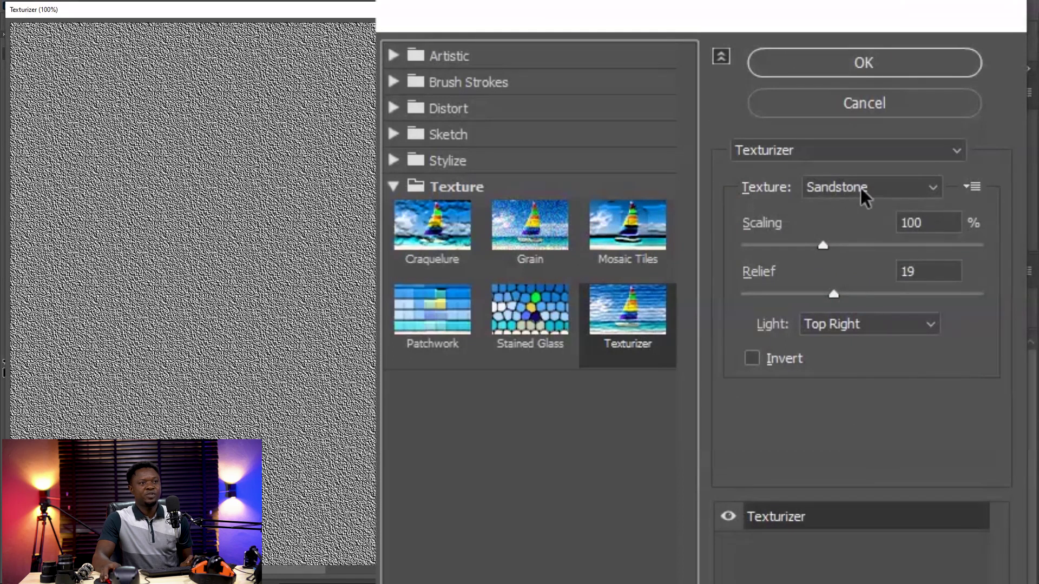
{"action": "left_click", "coordinate": [804, 149]}
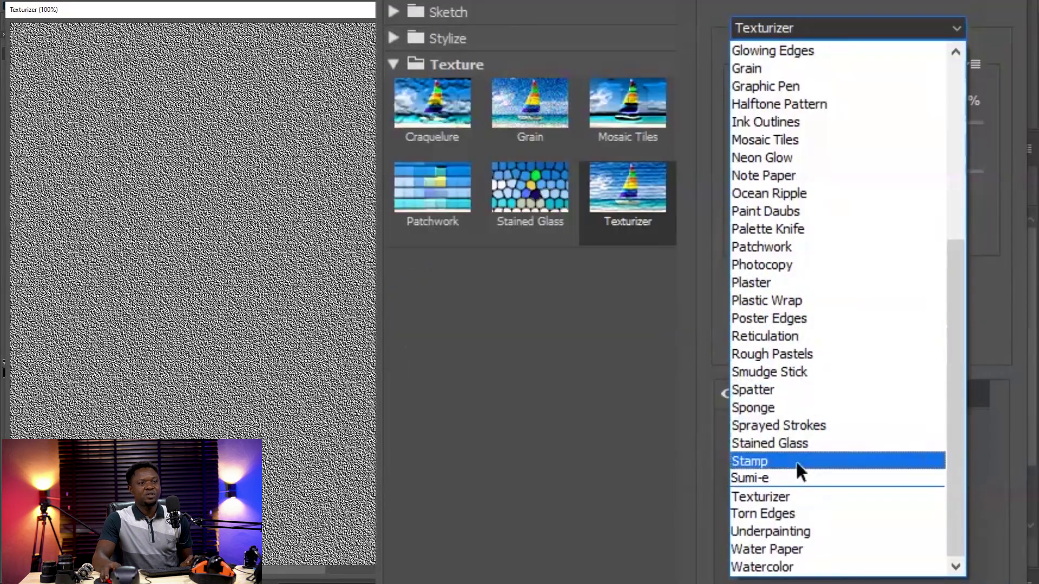
{"action": "left_click", "coordinate": [792, 495]}
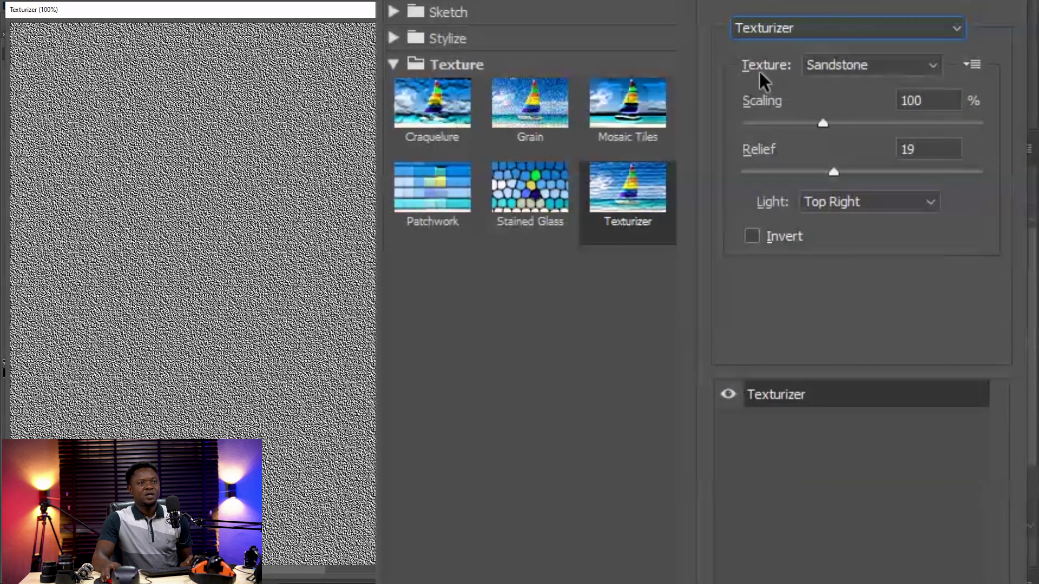
{"action": "left_click", "coordinate": [871, 64]}
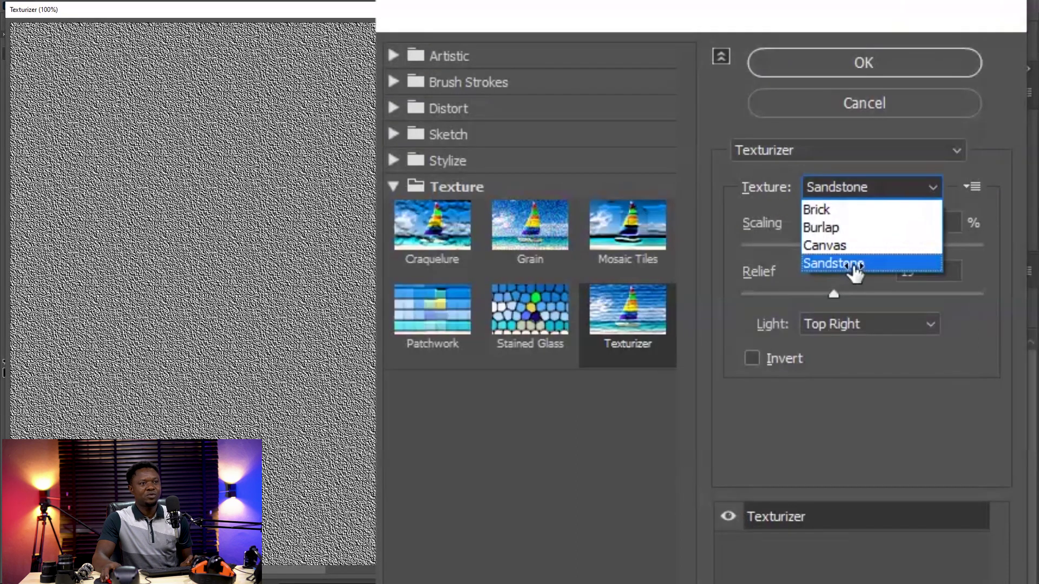
{"action": "left_click", "coordinate": [853, 268]}
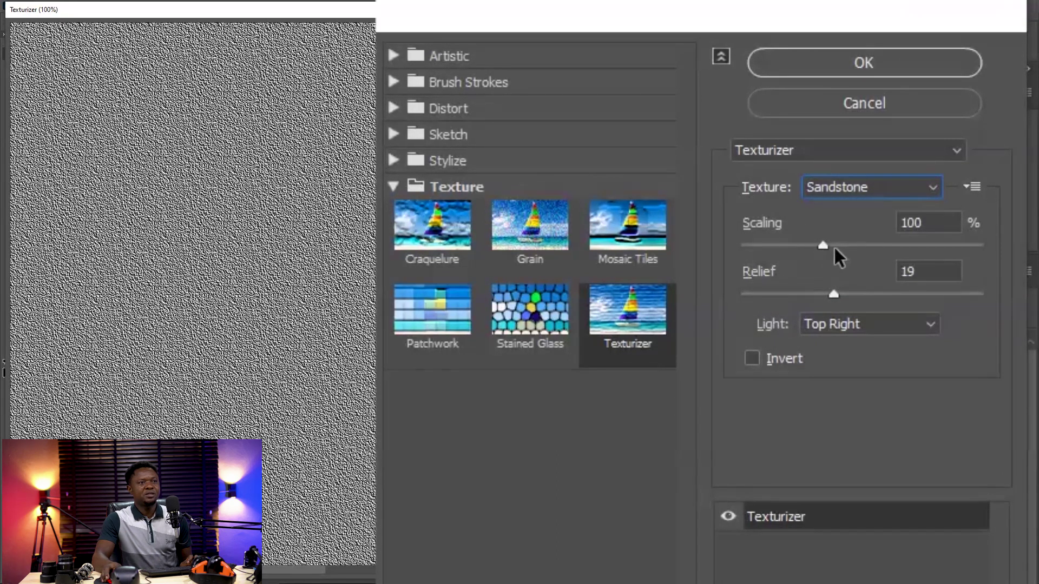
Step: Set Texturizer to Scaling 100, Relief 16, Light Top Right, and apply it
{"action": "mouse_move", "coordinate": [823, 244]}
{"action": "left_mouse_down"}
{"action": "mouse_move", "coordinate": [765, 239]}
{"action": "mouse_move", "coordinate": [920, 253]}
{"action": "mouse_move", "coordinate": [777, 244]}
{"action": "mouse_move", "coordinate": [859, 250]}
{"action": "mouse_move", "coordinate": [805, 246]}
{"action": "mouse_move", "coordinate": [823, 251]}
{"action": "left_mouse_up"}
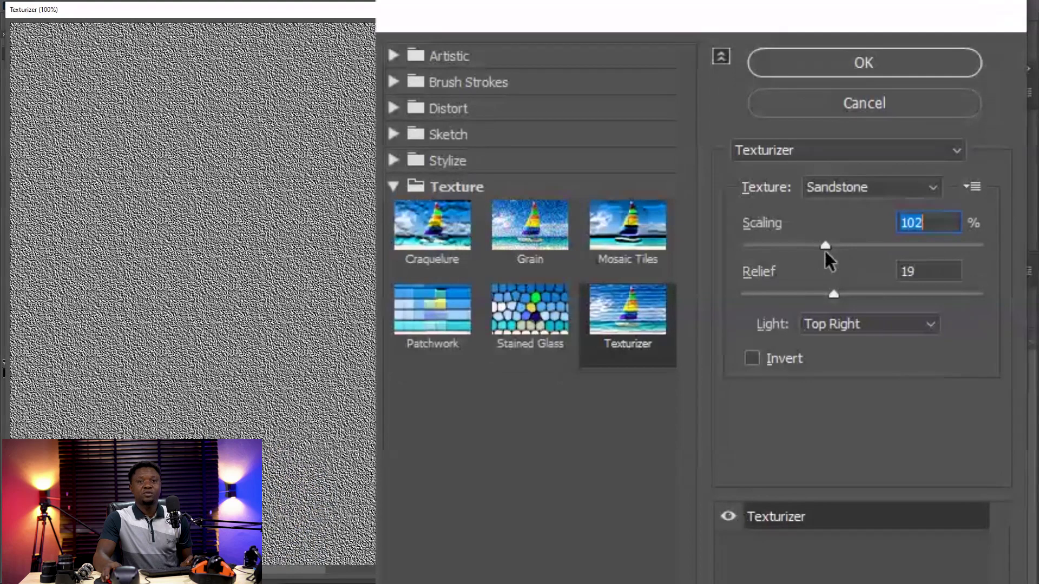
{"action": "left_click_drag", "start_coordinate": [825, 246], "coordinate": [816, 248]}
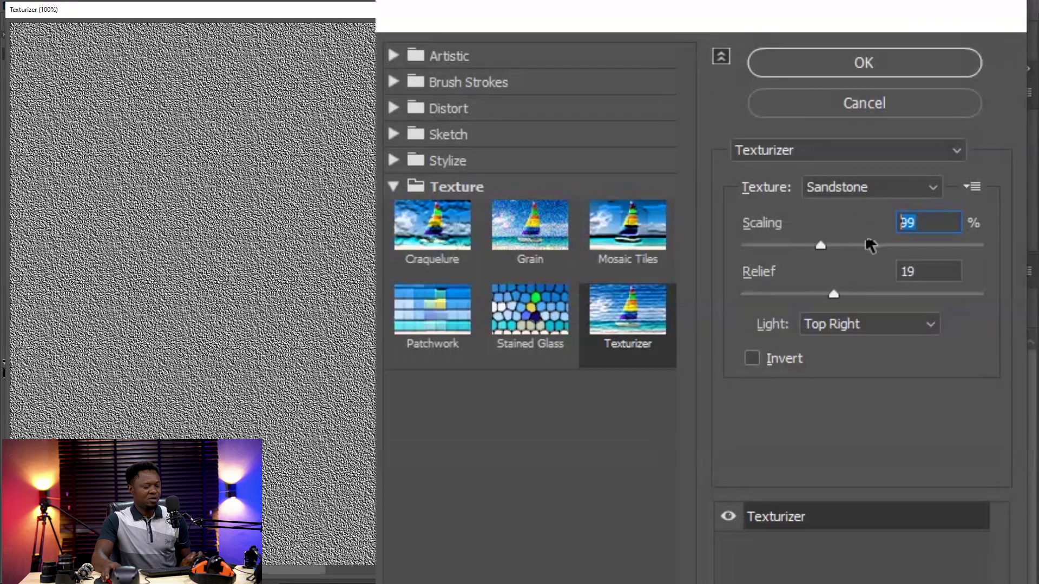
{"action": "type", "text": "10"}
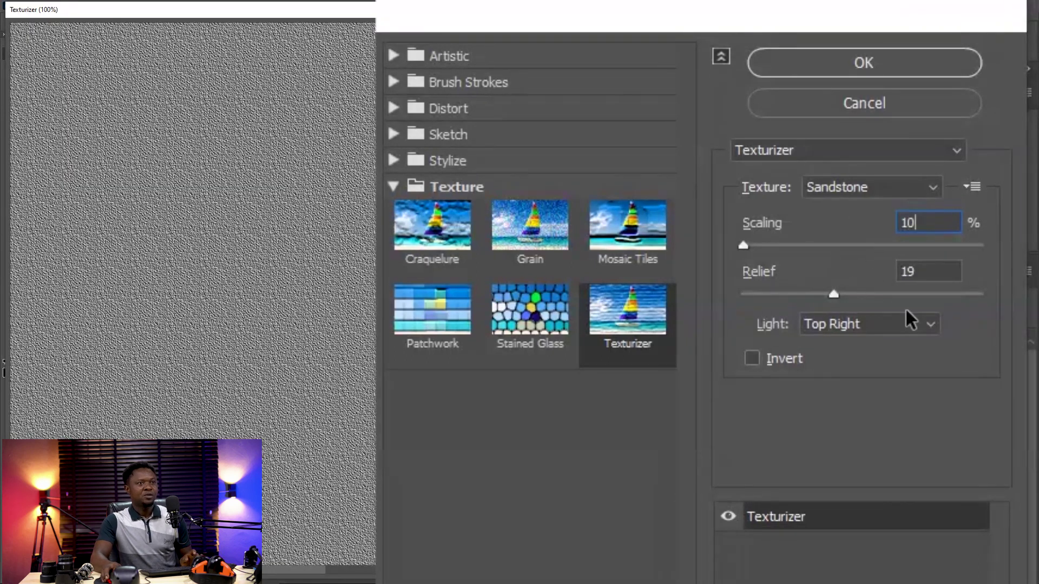
{"action": "type", "text": "0"}
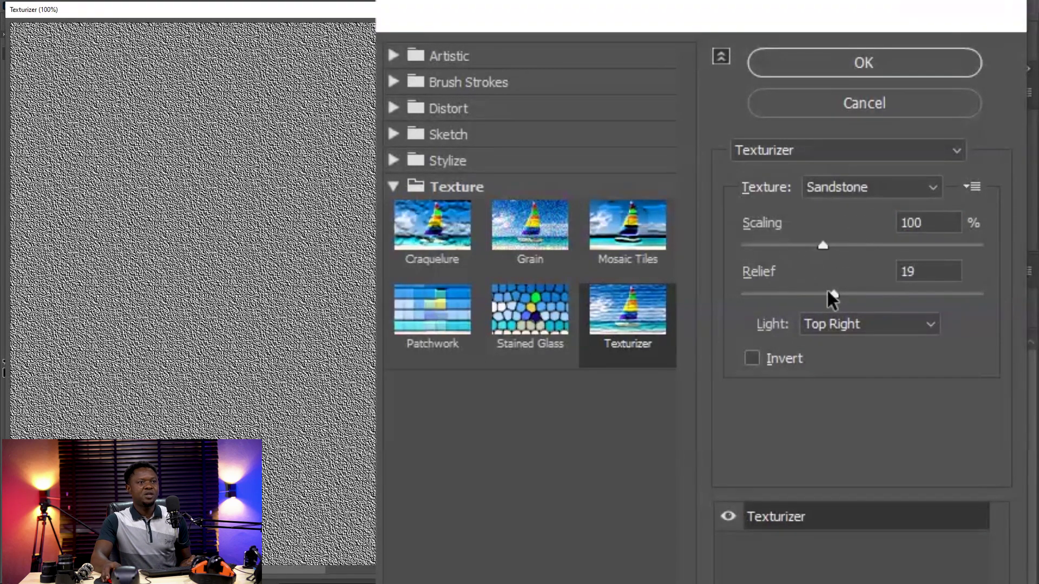
{"action": "left_click_drag", "start_coordinate": [829, 294], "coordinate": [761, 291]}
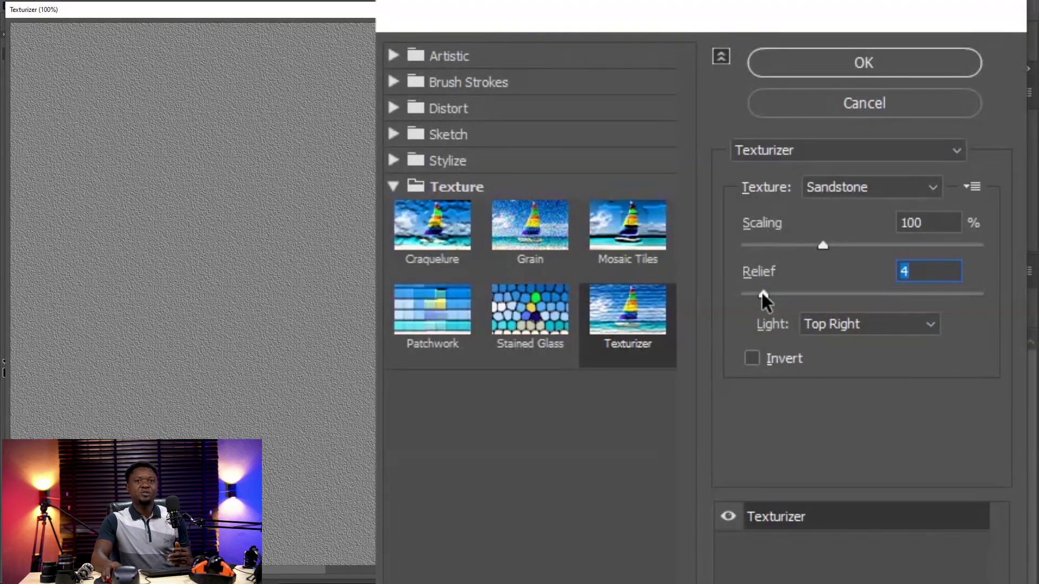
{"action": "left_click_drag", "start_coordinate": [761, 294], "coordinate": [816, 302]}
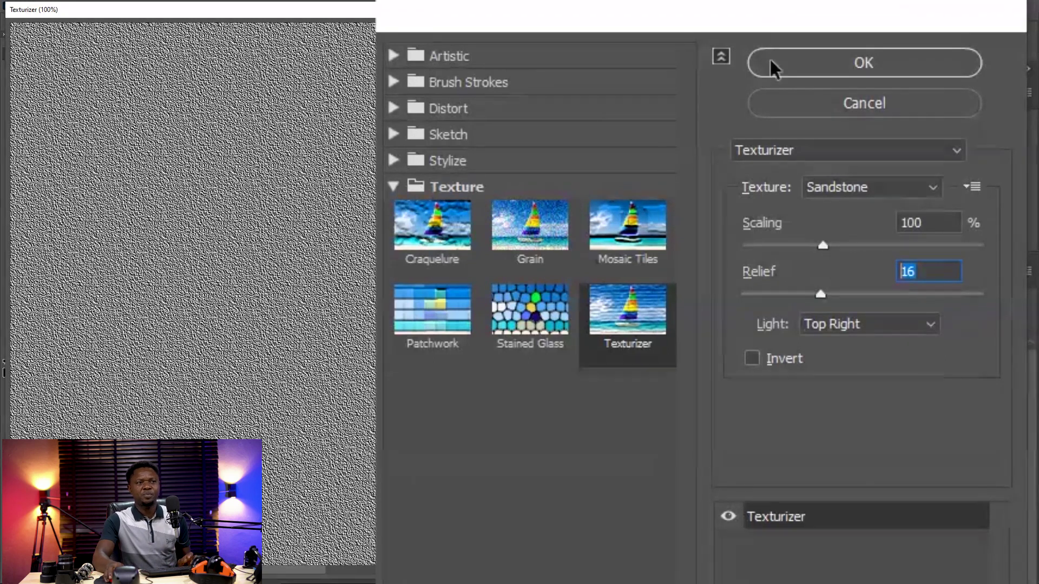
{"action": "left_click", "coordinate": [879, 328]}
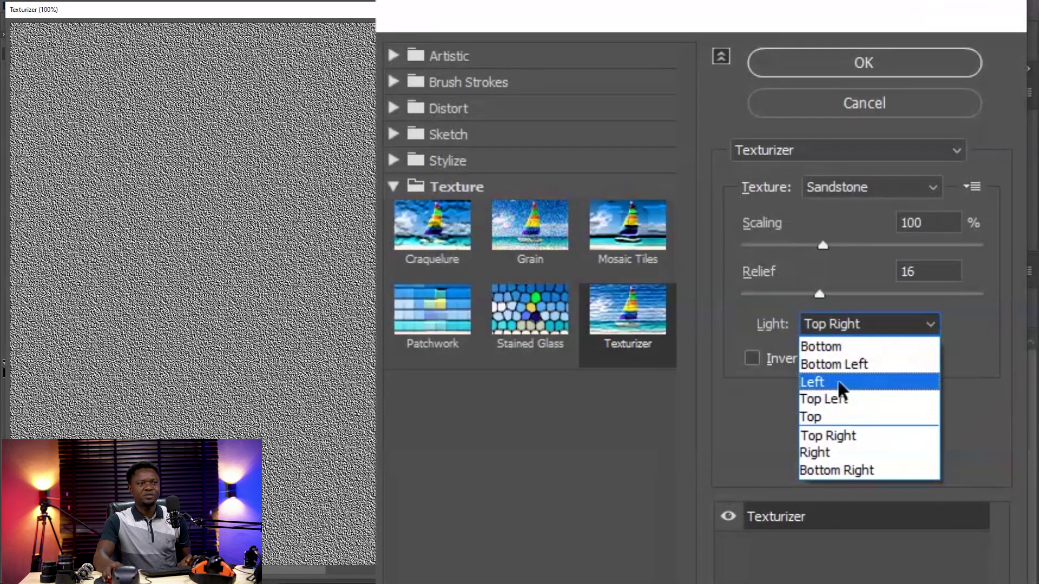
{"action": "left_click", "coordinate": [843, 435]}
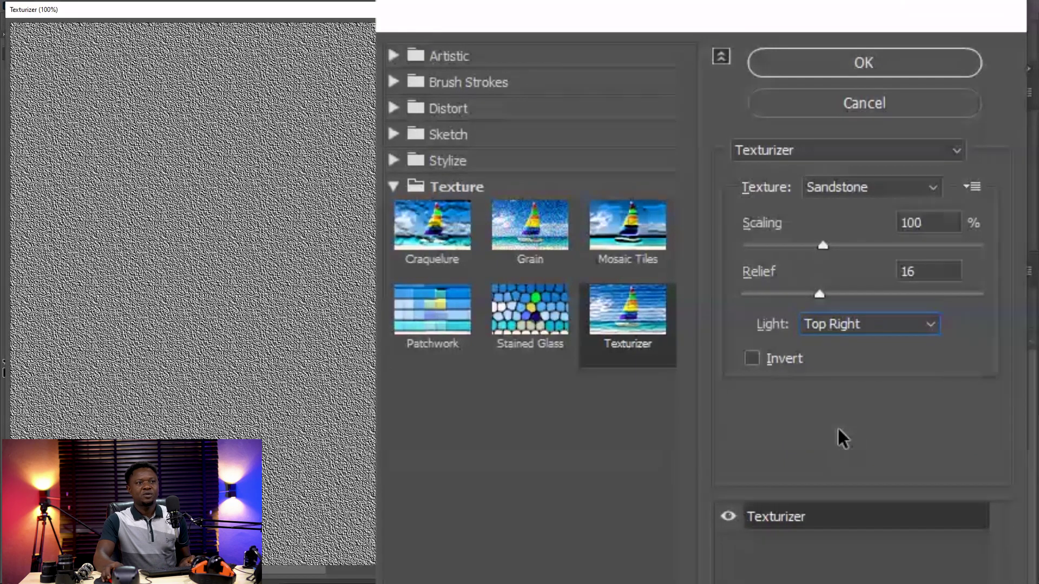
{"action": "left_click", "coordinate": [853, 66]}
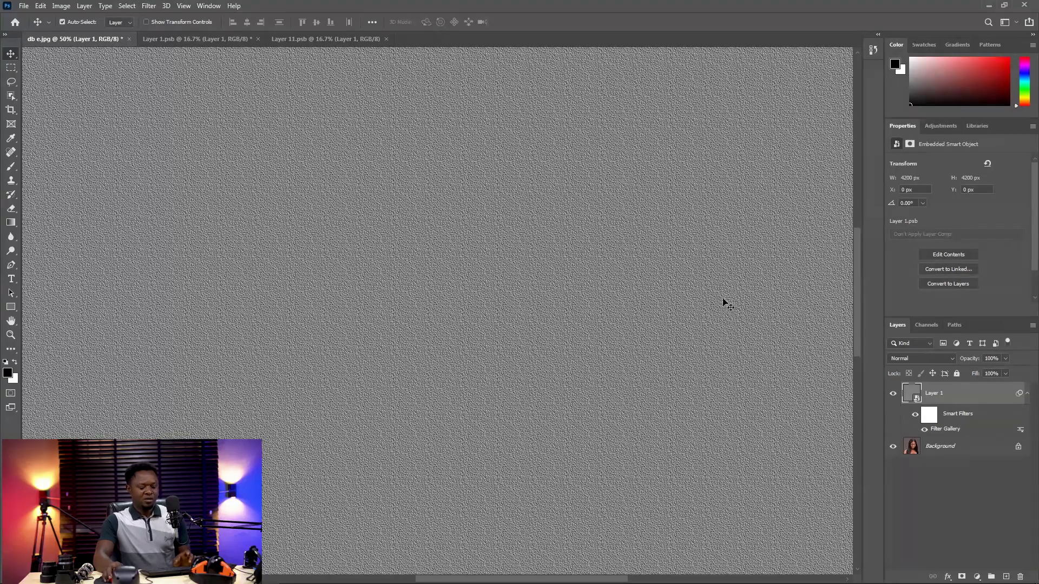
Step: Switch Layer 1's blend mode to Overlay and zoom in to check the grain on the face
{"action": "key", "text": "ctrl+plus"}
{"action": "key", "text": "ctrl+minus"}
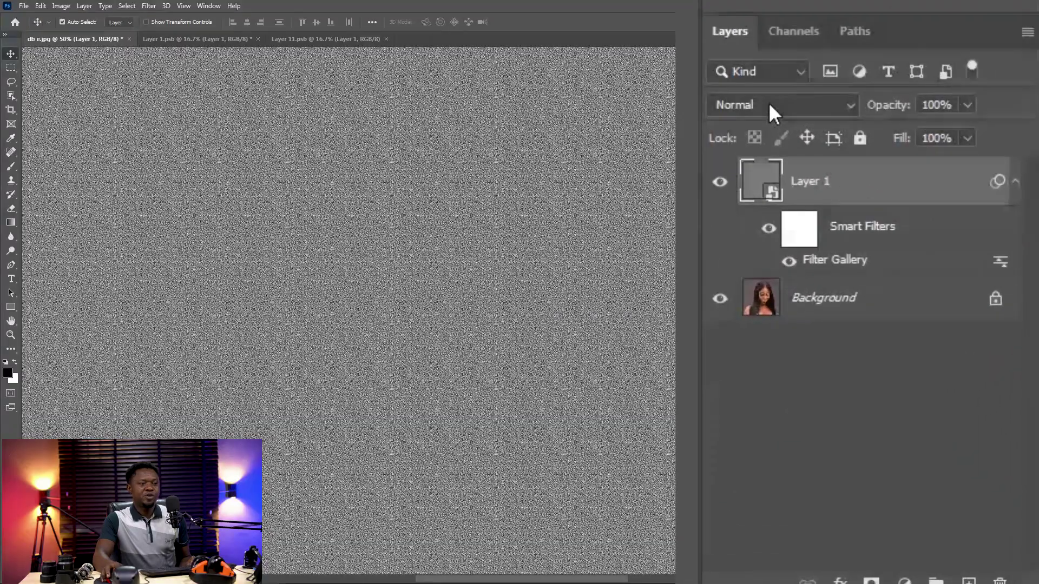
{"action": "left_click", "coordinate": [872, 282]}
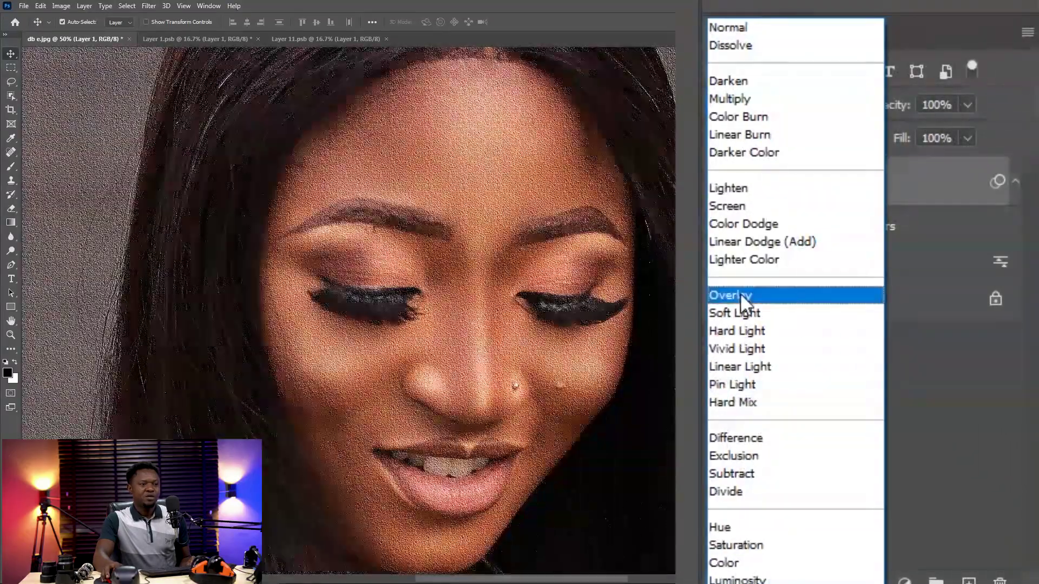
{"action": "left_click", "coordinate": [738, 295]}
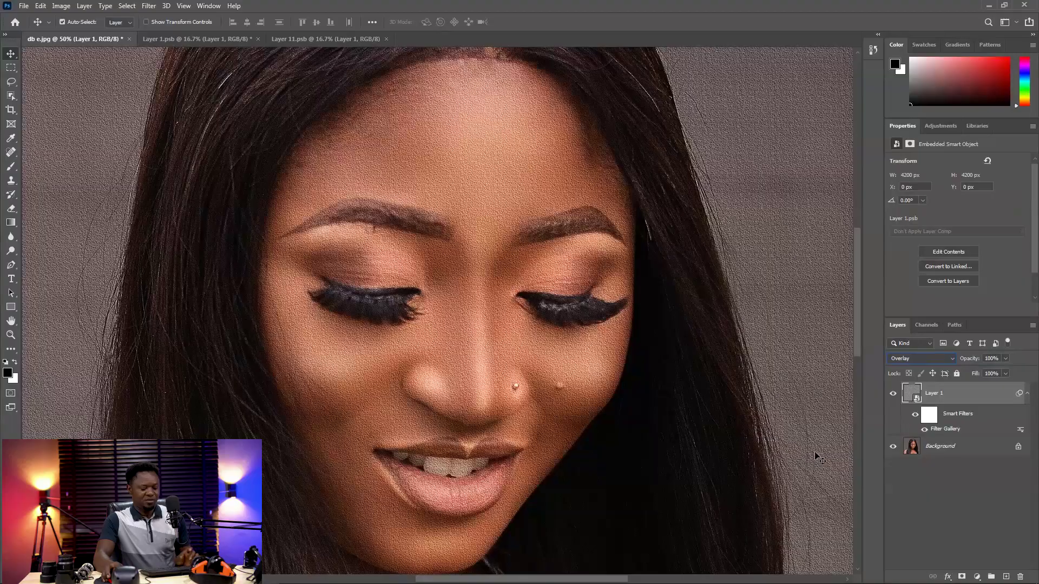
{"action": "key", "text": "ctrl+plus"}
{"action": "key", "text": "ctrl+plus"}
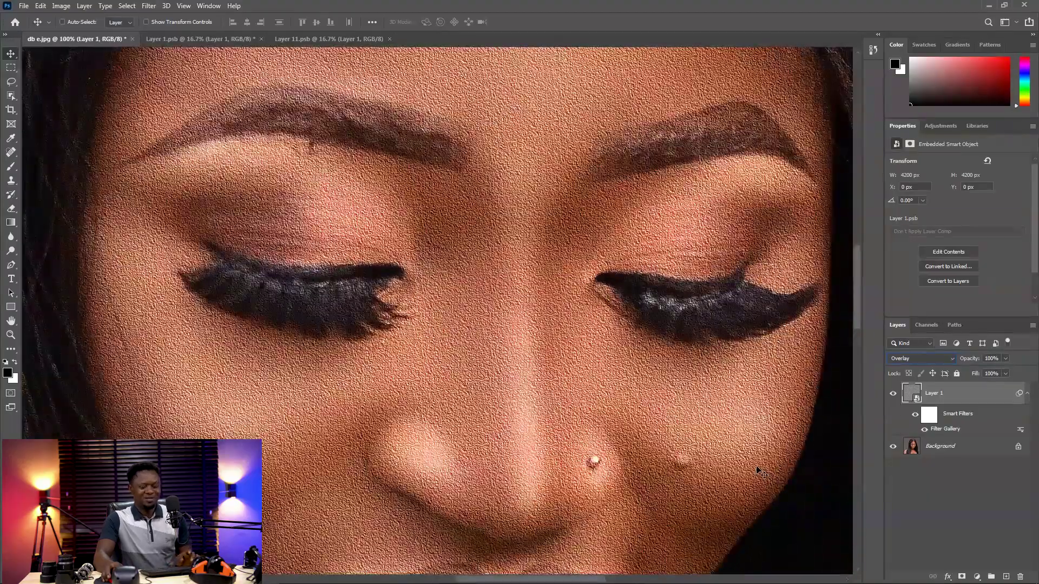
{"action": "key", "text": "ctrl+minus"}
{"action": "key", "text": "ctrl+plus"}
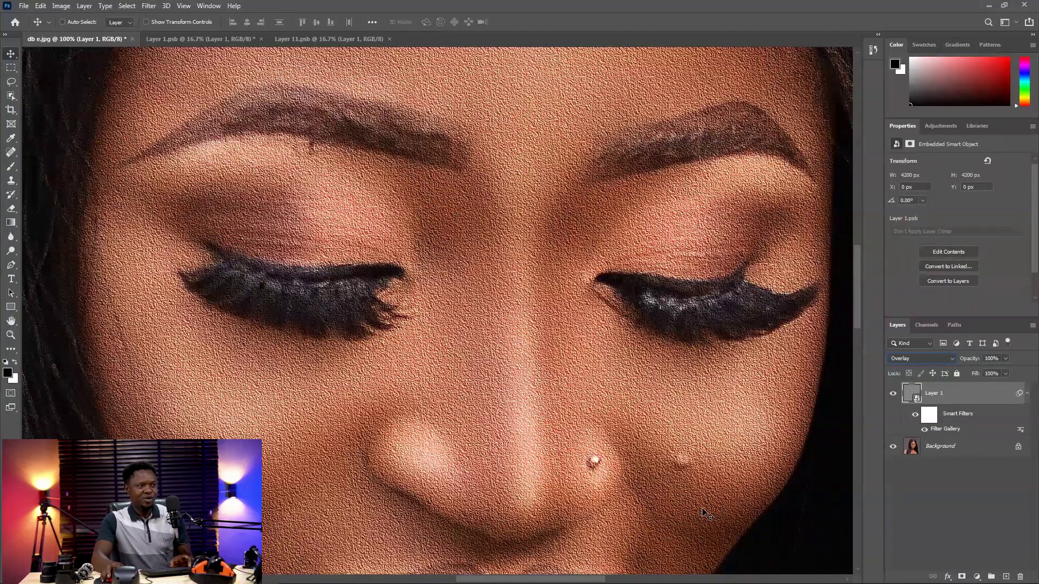
{"action": "key", "text": "ctrl+minus"}
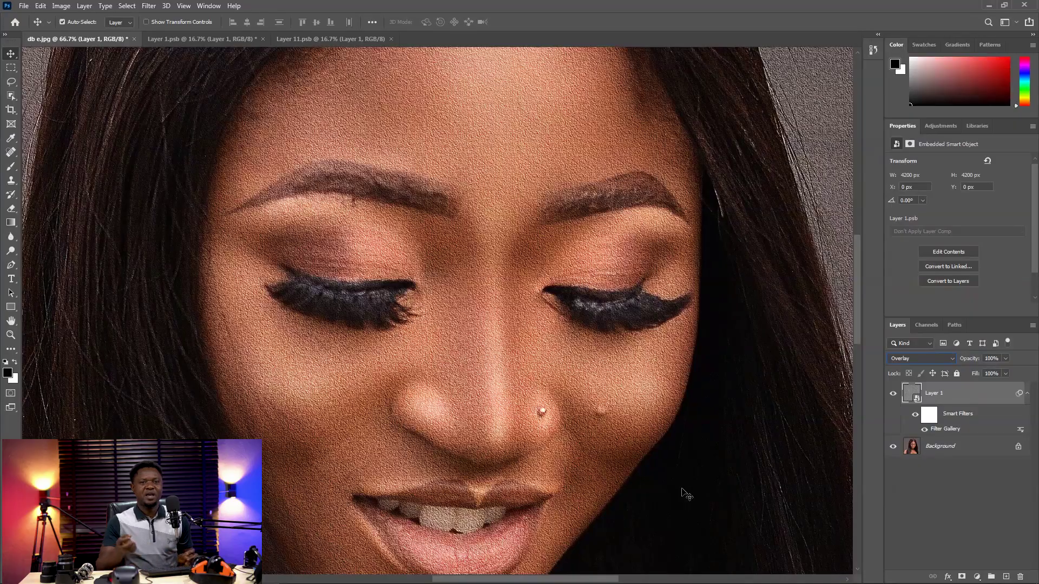
Step: Preview a Gaussian Blur on the texture, trying radii 2 and 1 before settling on 0.8 pixels
{"action": "left_click", "coordinate": [149, 6]}
{"action": "mouse_move", "coordinate": [195, 319]}
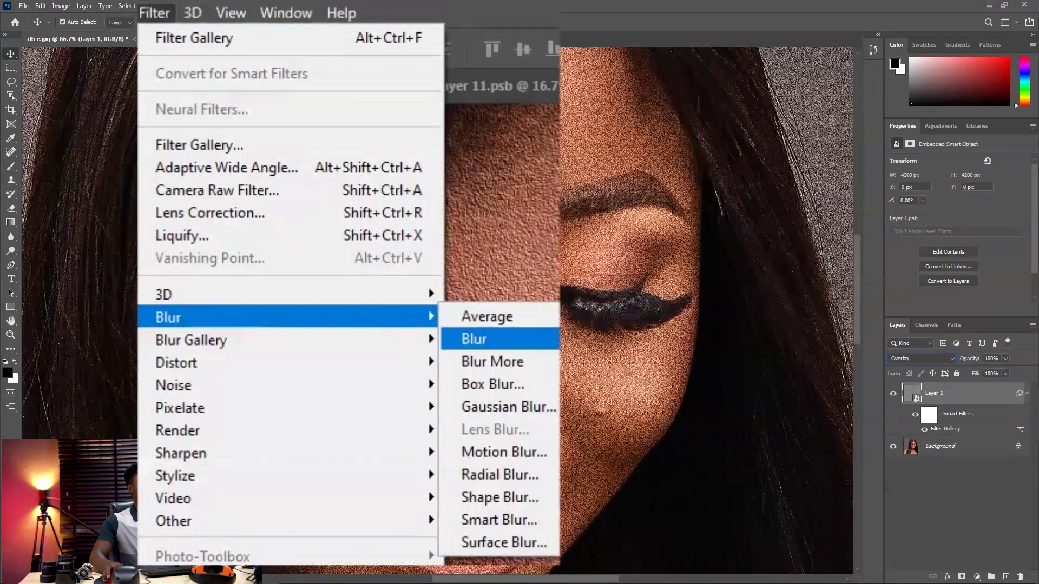
{"action": "left_click", "coordinate": [514, 407]}
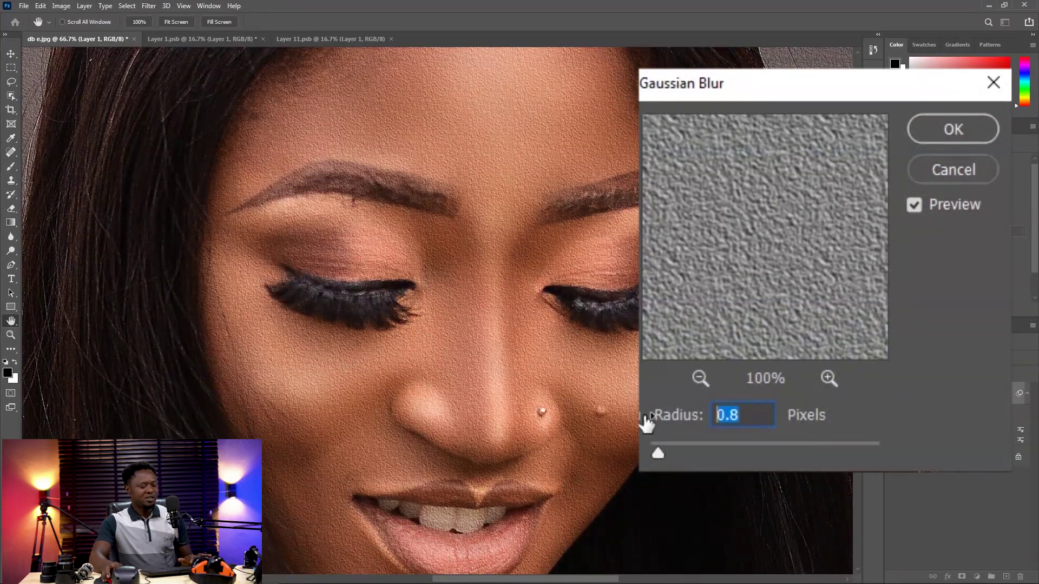
{"action": "type", "text": "2"}
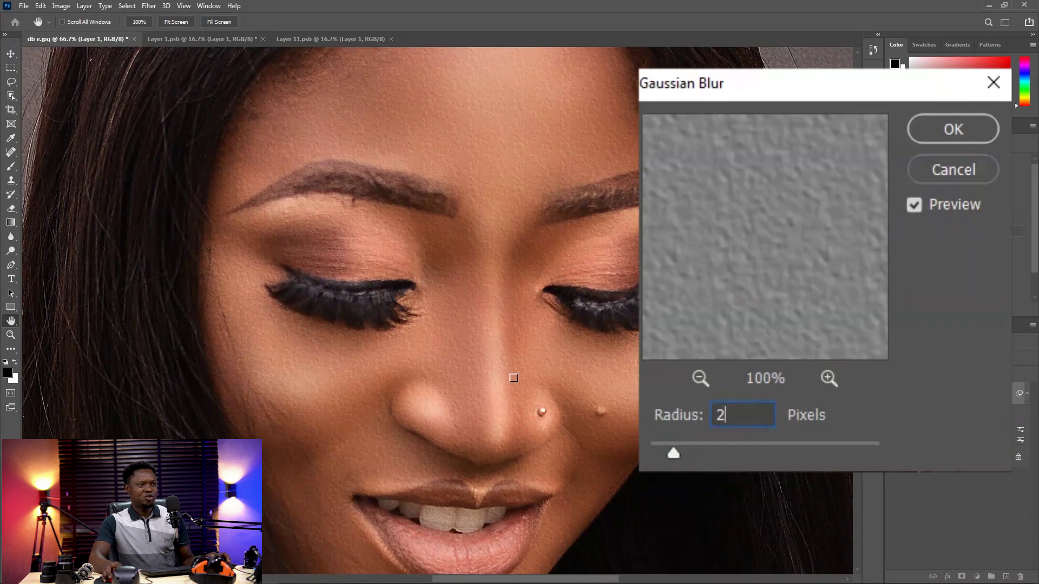
{"action": "left_click_drag", "start_coordinate": [744, 413], "coordinate": [686, 426]}
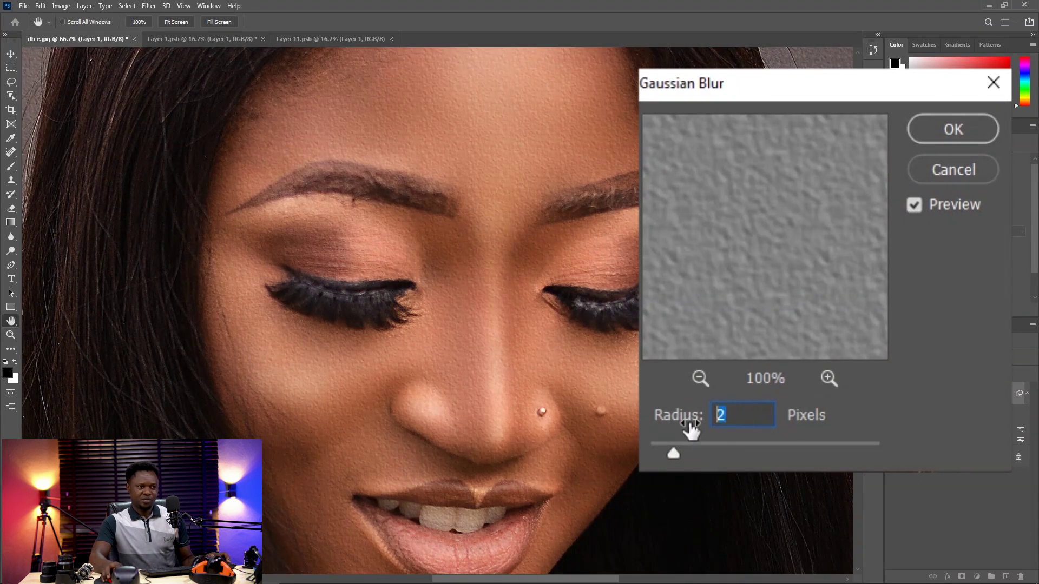
{"action": "type", "text": "1"}
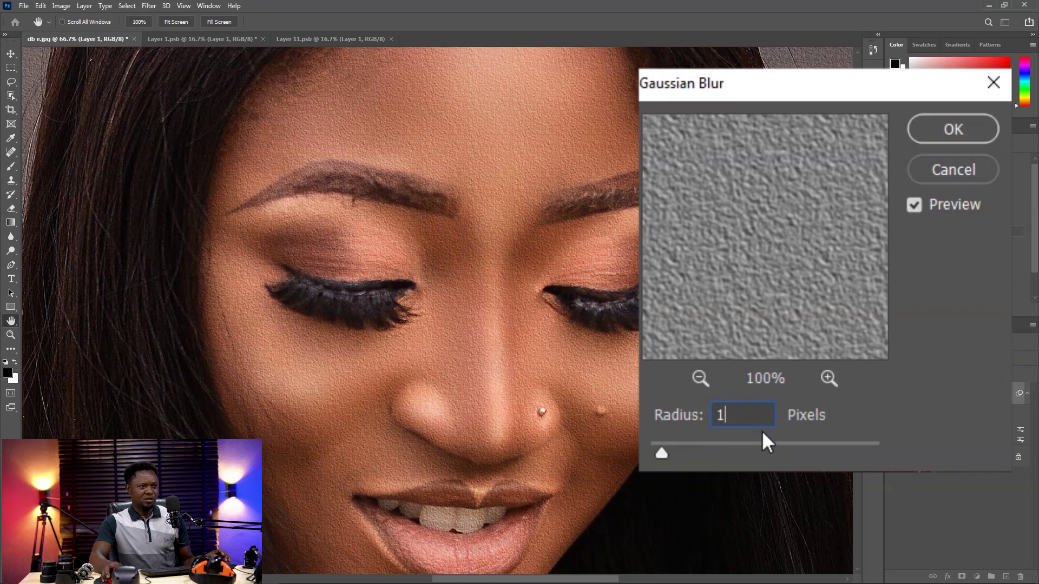
{"action": "left_click_drag", "start_coordinate": [744, 414], "coordinate": [671, 420]}
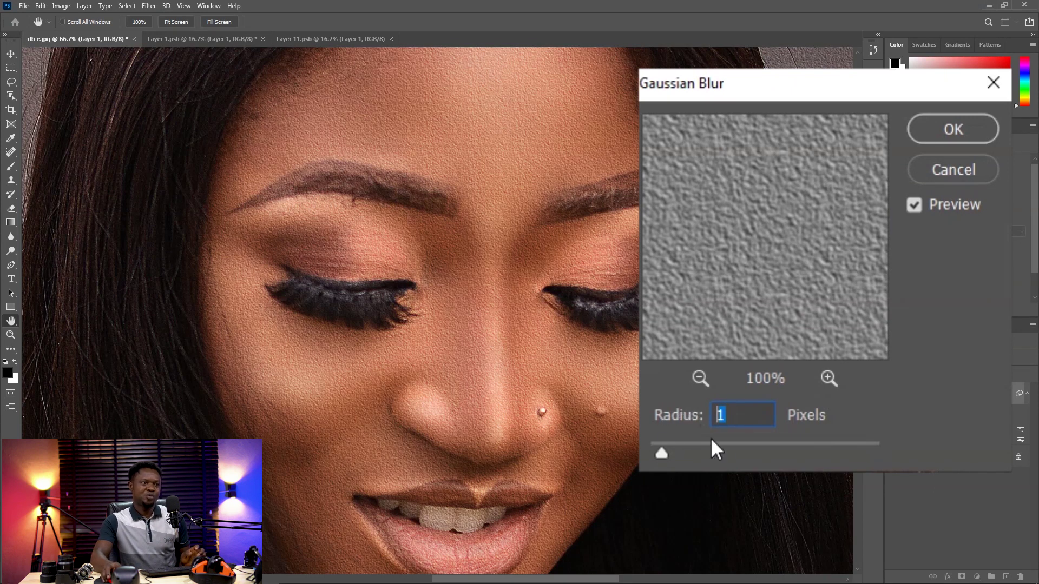
{"action": "key", "text": "Down"}
{"action": "key", "text": "Down"}
{"action": "key", "text": "Down"}
{"action": "key", "text": "Down"}
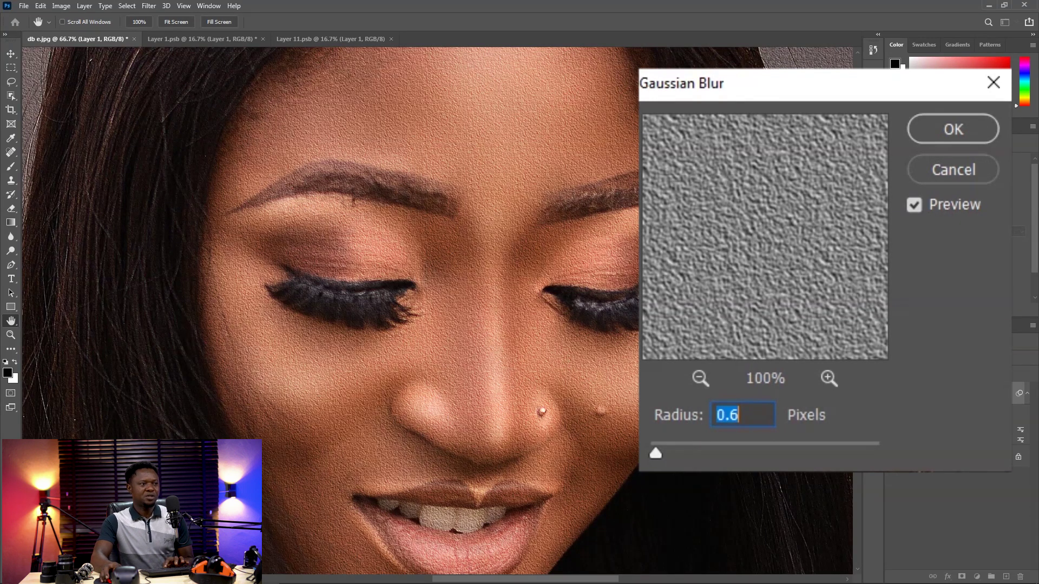
{"action": "key", "text": "Up"}
{"action": "key", "text": "Up"}
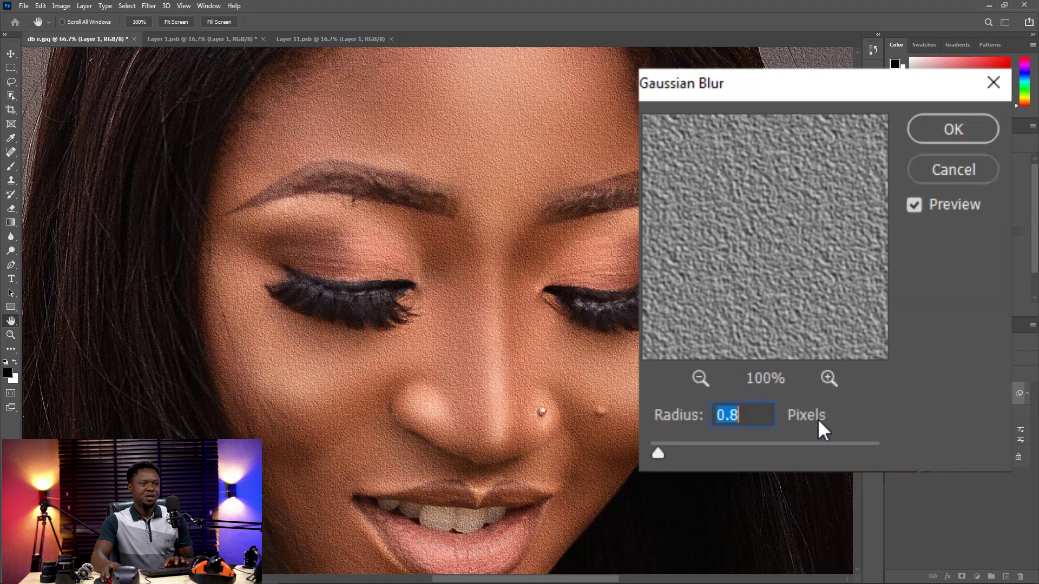
Step: Confirm the 0.8-pixel blur and invert the smart filter mask to black to hide the texture
{"action": "left_click", "coordinate": [941, 130]}
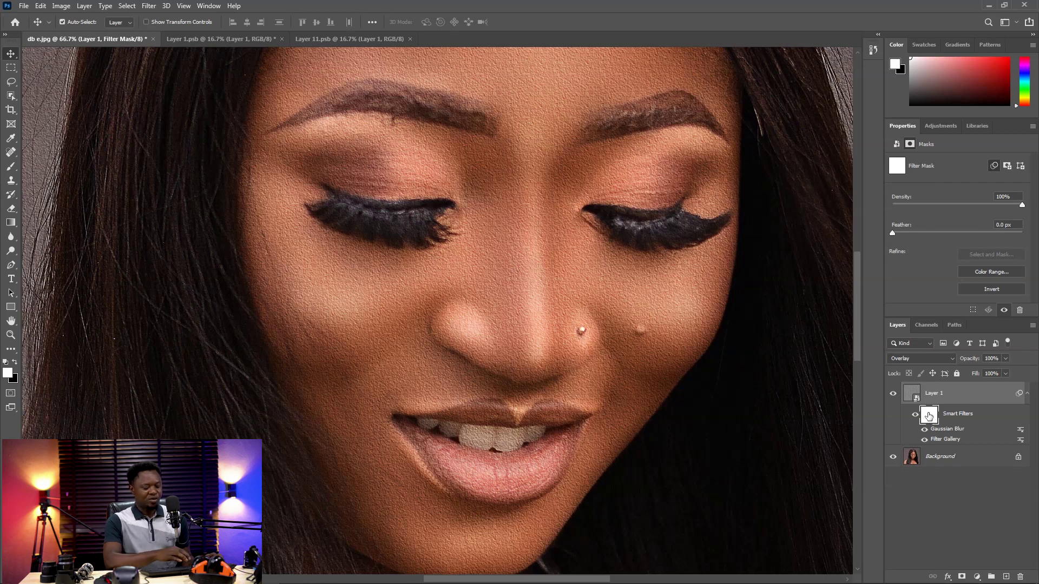
{"action": "key", "text": "ctrl+i"}
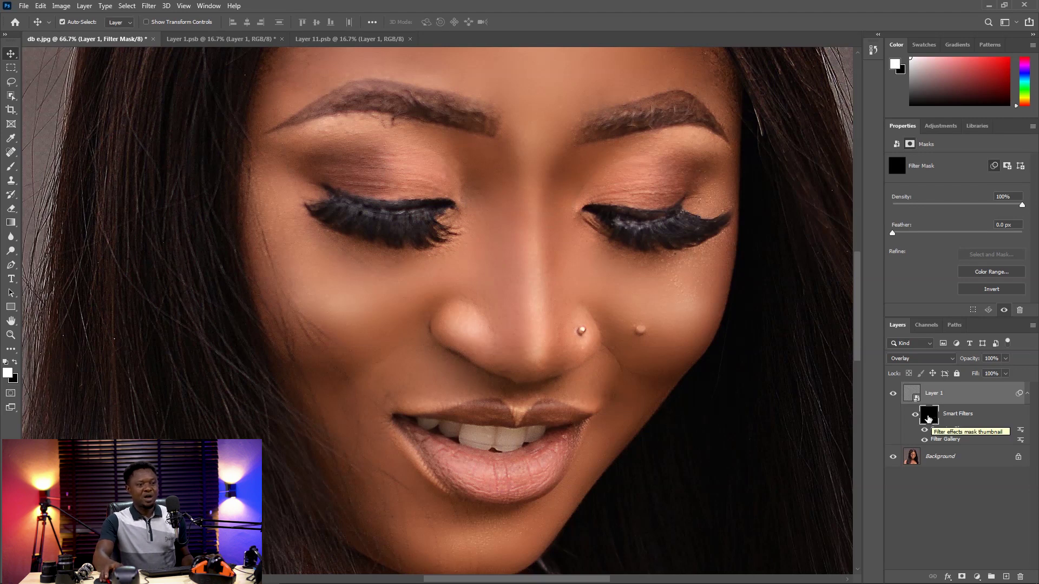
{"action": "key", "text": "ctrl"}
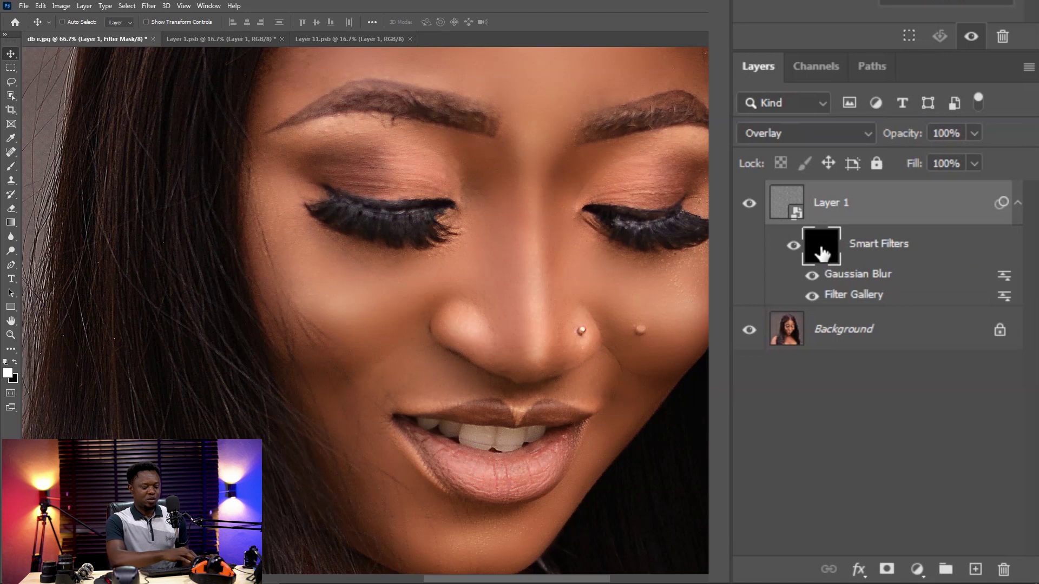
{"action": "key", "text": "ctrl+i"}
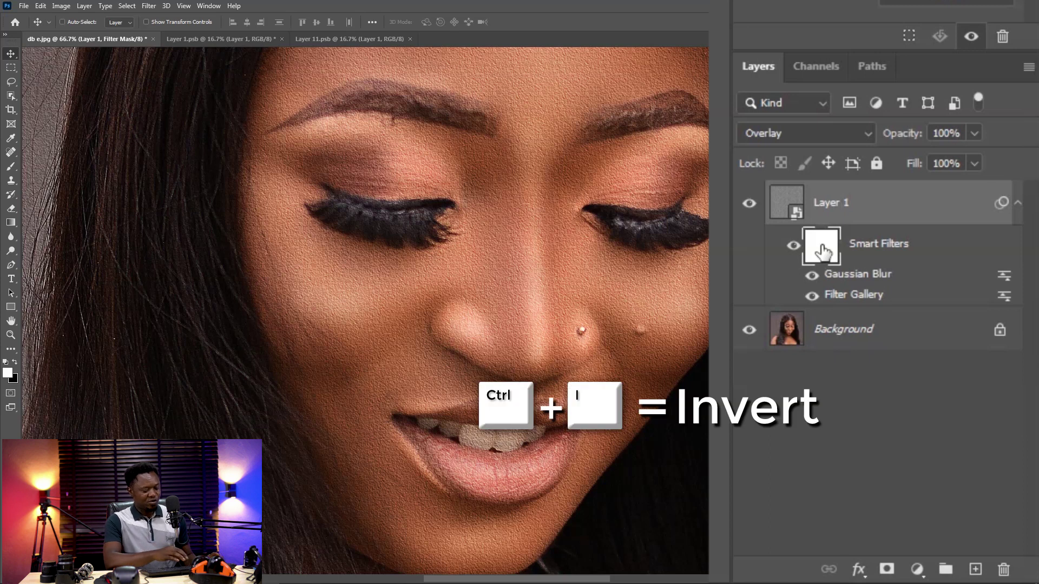
{"action": "key", "text": "ctrl+i"}
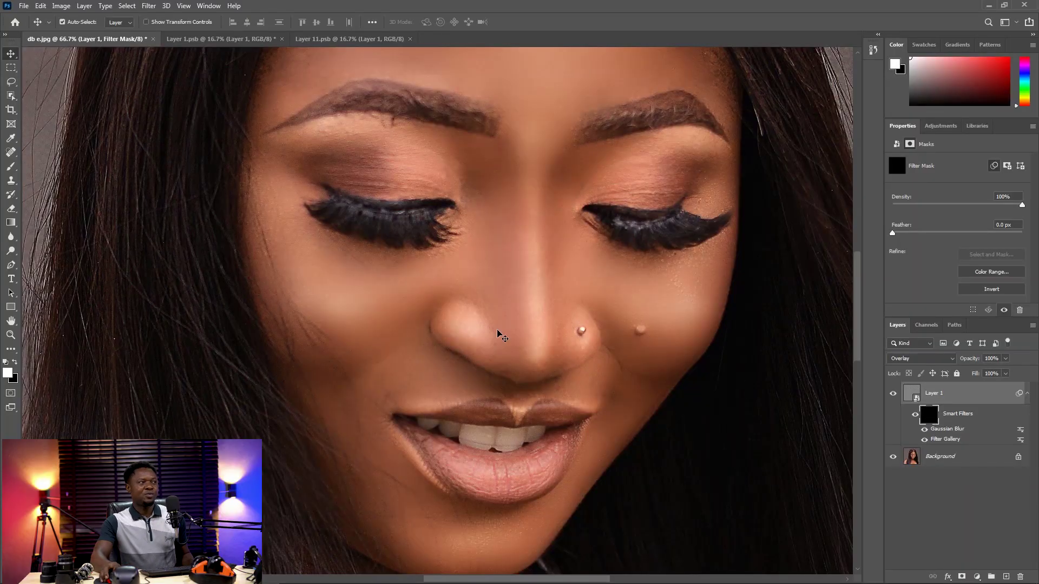
{"action": "left_click", "coordinate": [9, 169]}
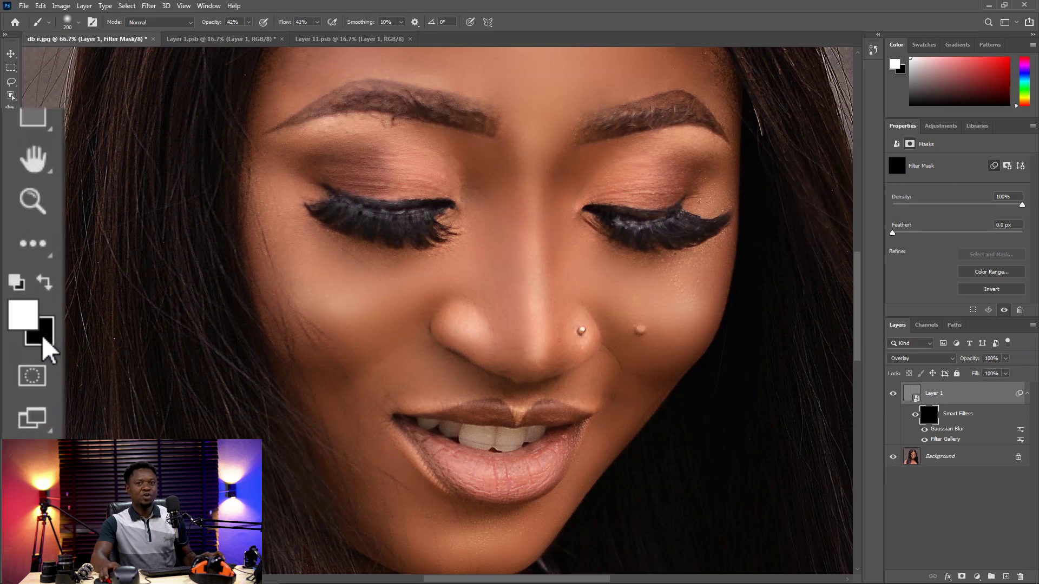
Step: Make white the foreground colour and set the brush opacity to 40%
{"action": "key", "text": "x"}
{"action": "key", "text": "x"}
{"action": "key", "text": "x"}
{"action": "key", "text": "x"}
{"action": "key", "text": "x"}
{"action": "key", "text": "x"}
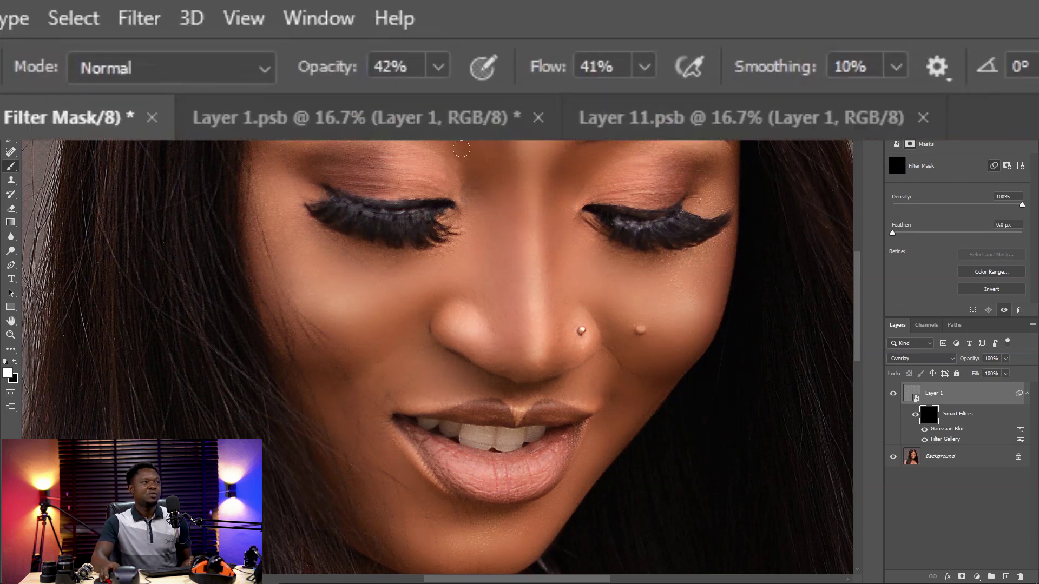
{"action": "left_click", "coordinate": [439, 66]}
{"action": "left_click_drag", "start_coordinate": [439, 109], "coordinate": [440, 111]}
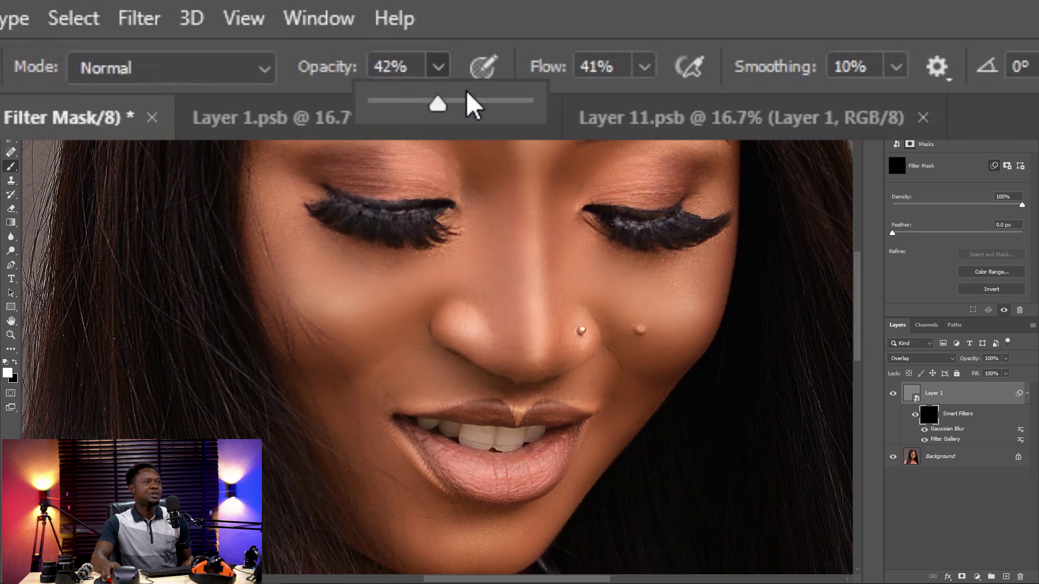
{"action": "left_click", "coordinate": [378, 66]}
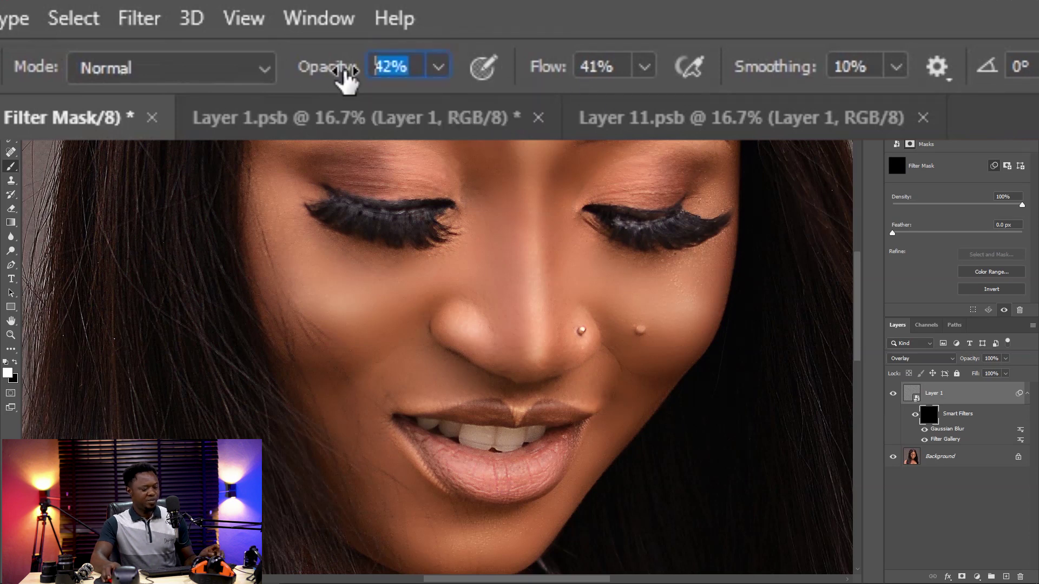
{"action": "type", "text": "40"}
{"action": "key", "text": "Return"}
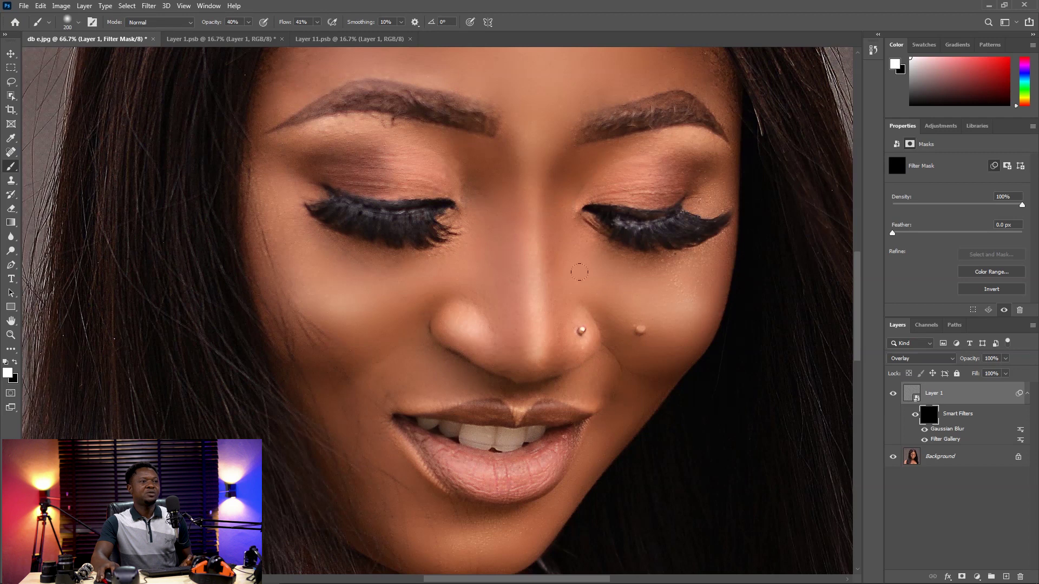
Step: Zoom to 100% and paint white on the filter mask over the chin
{"action": "key", "text": "ctrl+plus"}
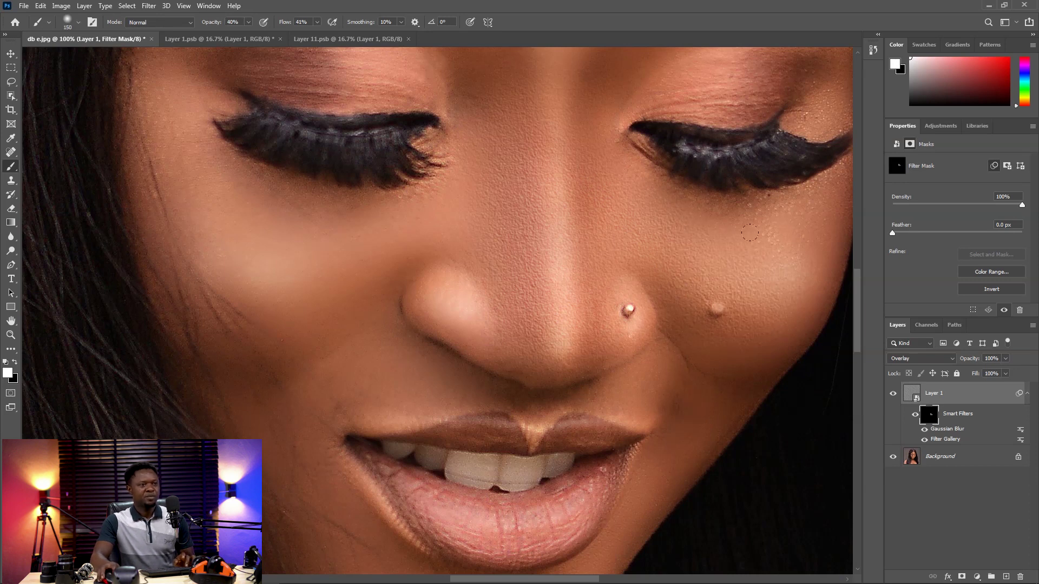
{"action": "scroll", "coordinate": [721, 211], "scroll_direction": "right", "scroll_amount": 4}
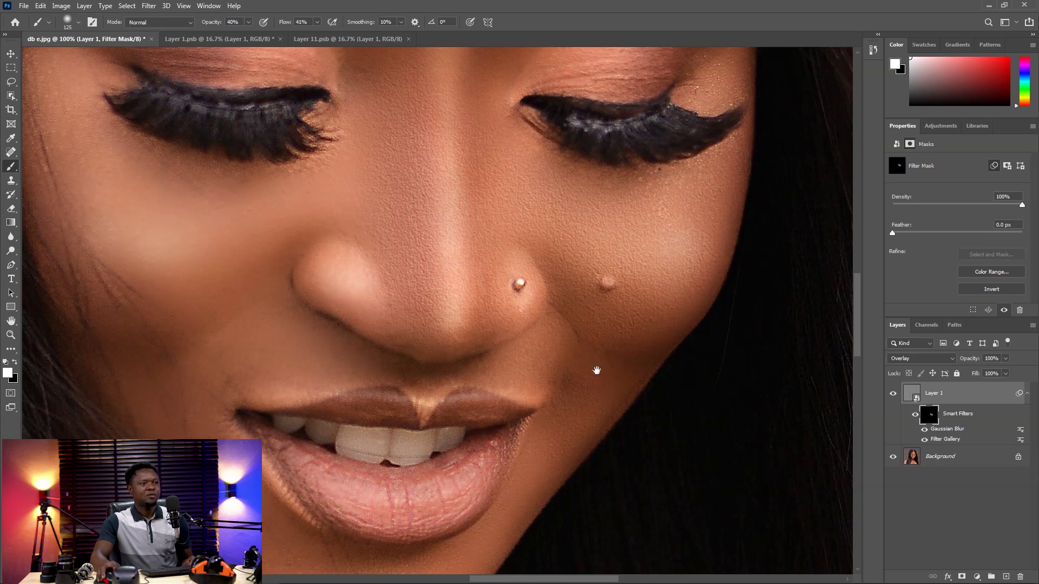
{"action": "scroll", "coordinate": [577, 410], "scroll_direction": "down", "scroll_amount": 3}
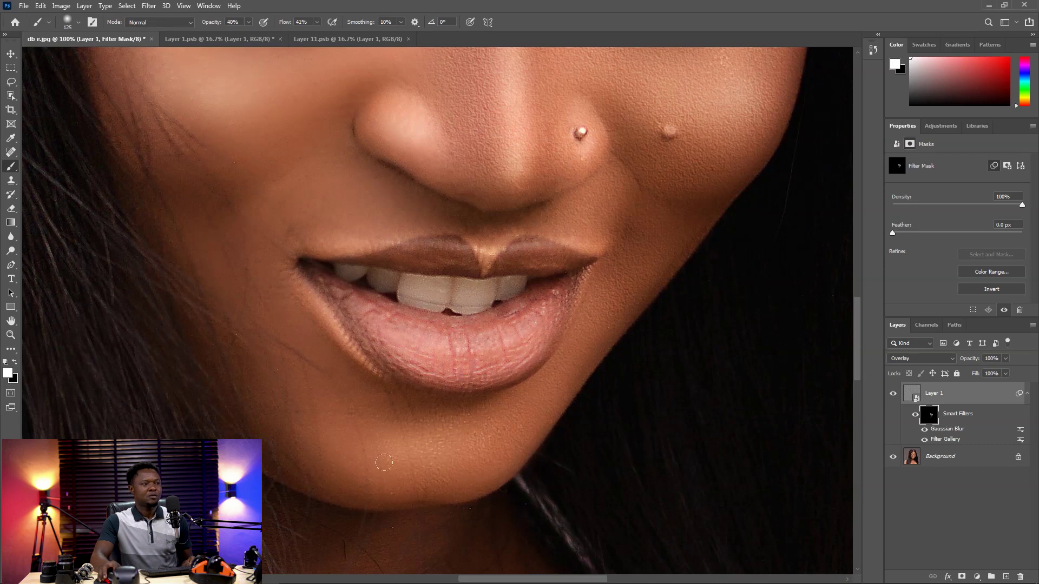
{"action": "left_click_drag", "start_coordinate": [364, 465], "coordinate": [455, 494]}
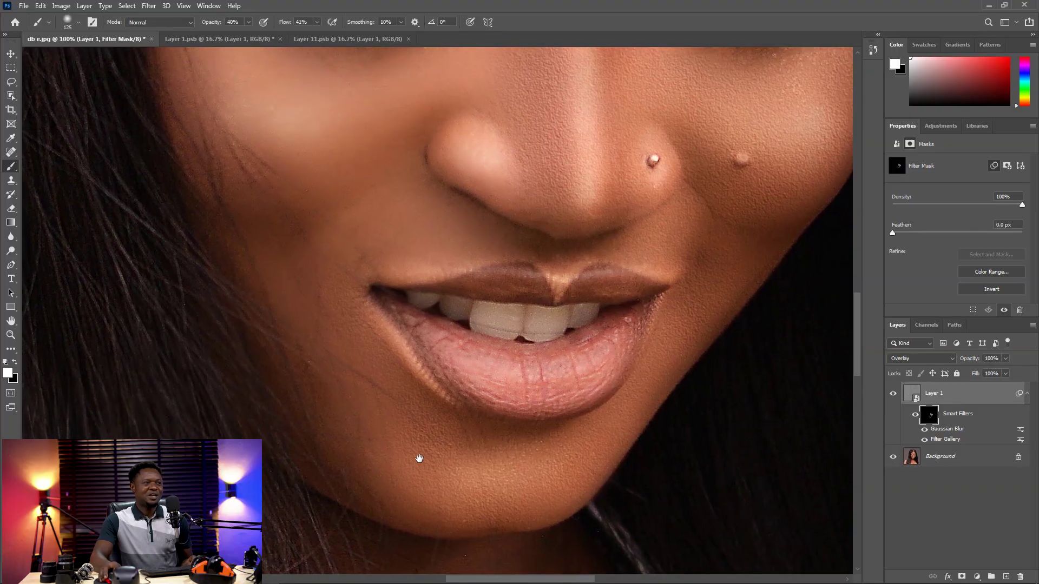
Step: Paint the texture back under the eyes, across the cheeks, eyelids and forehead
{"action": "scroll", "coordinate": [417, 456], "scroll_direction": "down", "scroll_amount": 1}
{"action": "scroll", "coordinate": [271, 399], "scroll_direction": "up", "scroll_amount": 4}
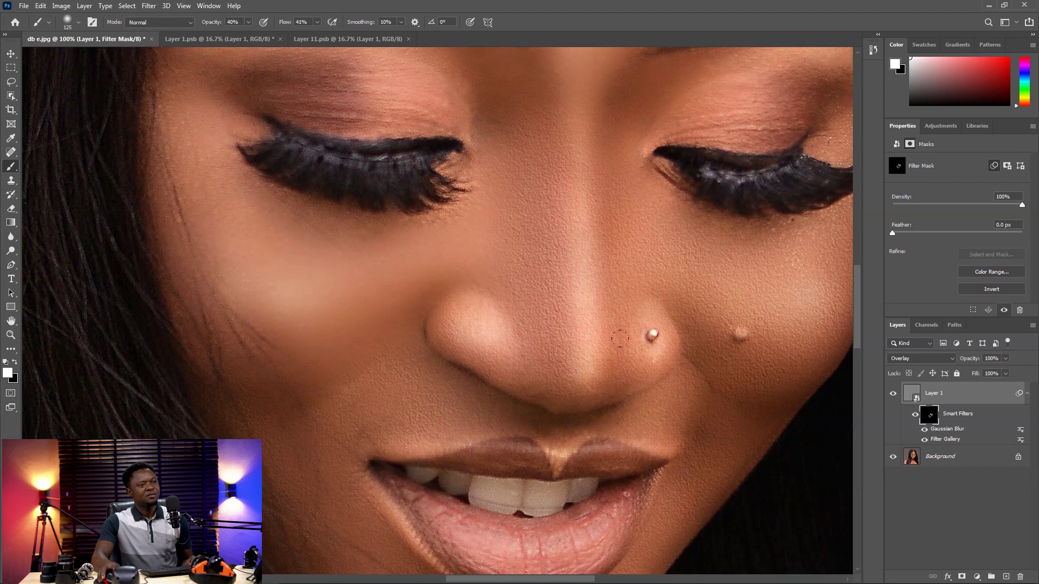
{"action": "scroll", "coordinate": [637, 372], "scroll_direction": "left", "scroll_amount": 2}
{"action": "scroll", "coordinate": [508, 326], "scroll_direction": "up", "scroll_amount": 2}
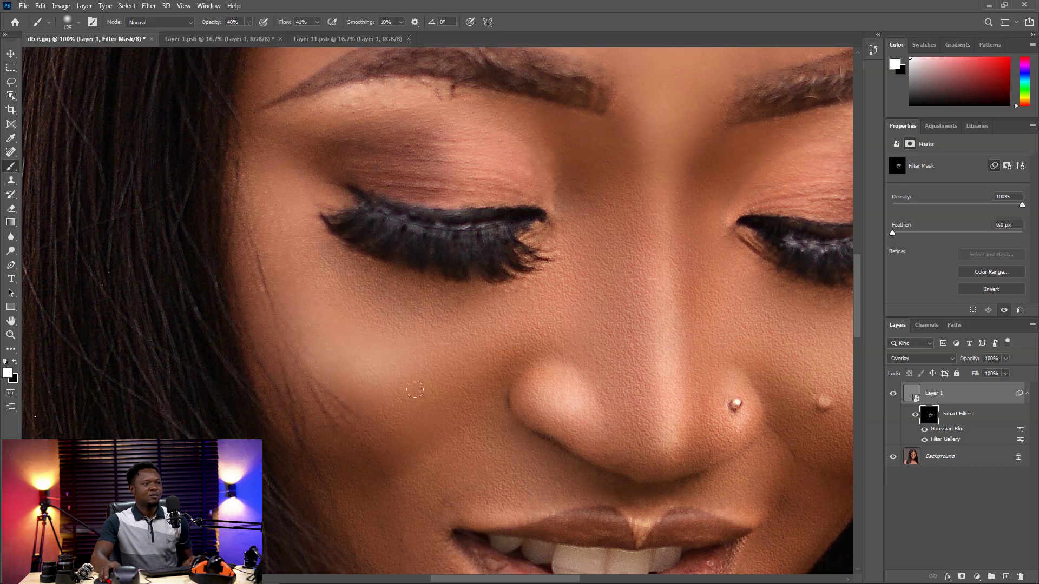
{"action": "scroll", "coordinate": [244, 226], "scroll_direction": "up", "scroll_amount": 3}
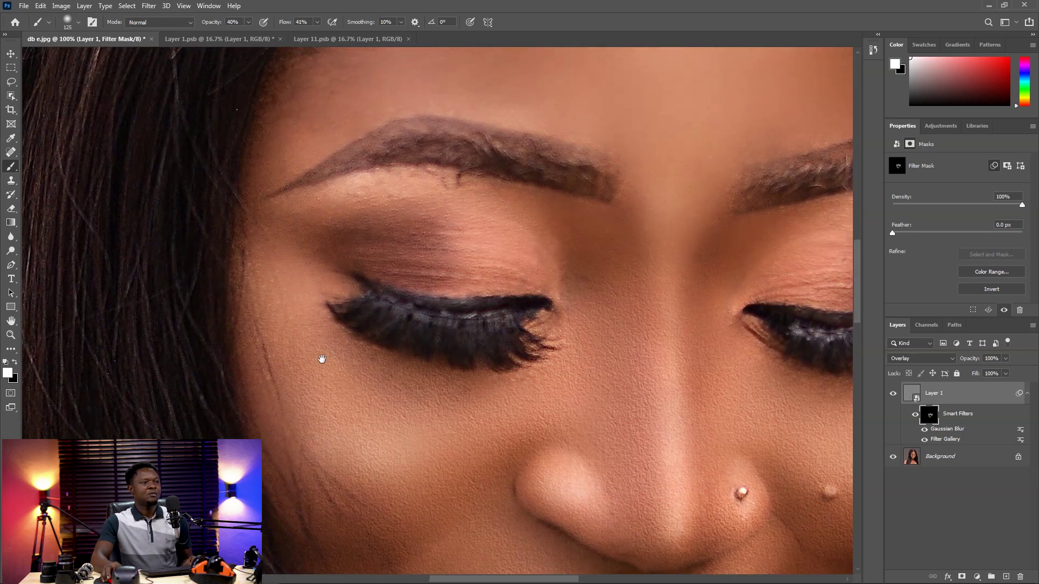
{"action": "left_click_drag", "start_coordinate": [282, 256], "coordinate": [231, 277]}
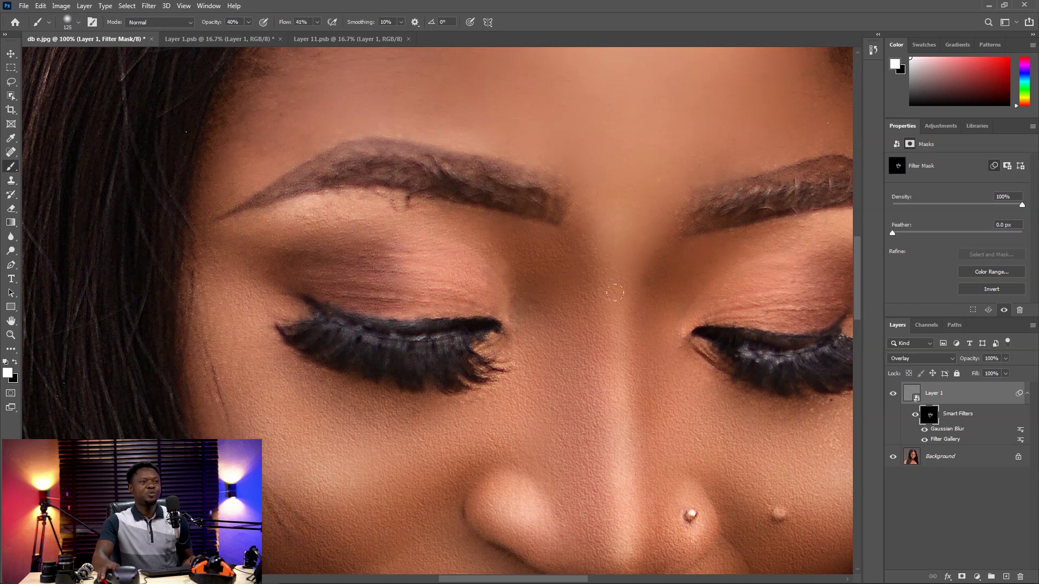
{"action": "left_click_drag", "start_coordinate": [578, 277], "coordinate": [529, 347]}
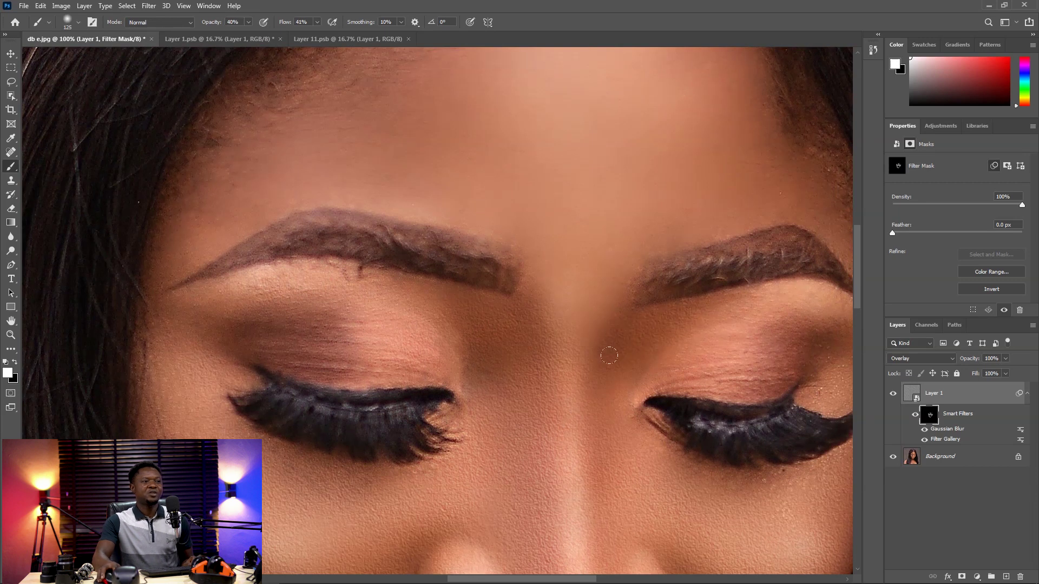
{"action": "scroll", "coordinate": [614, 349], "scroll_direction": "right", "scroll_amount": 5}
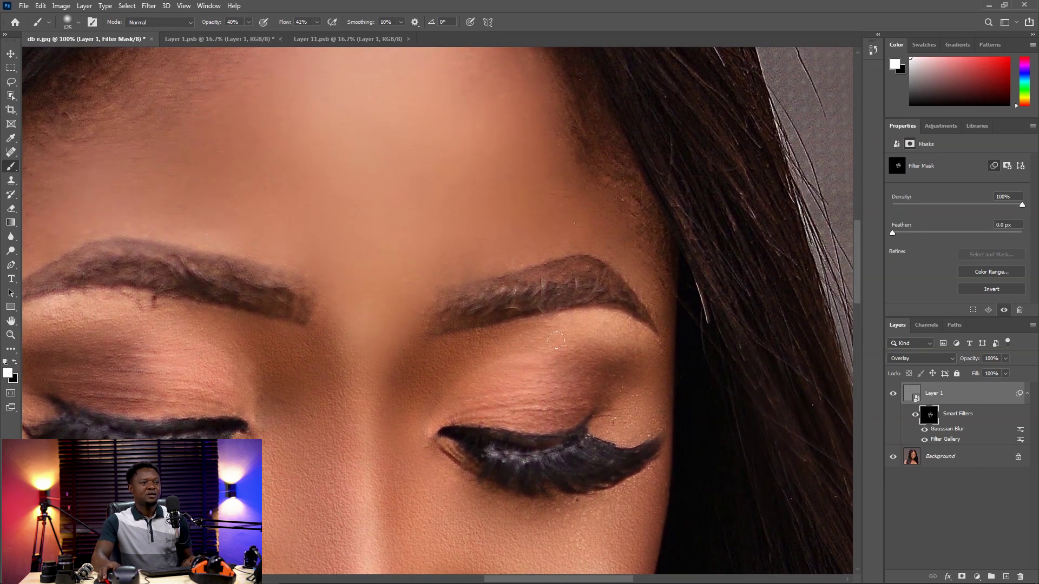
{"action": "left_click_drag", "start_coordinate": [492, 225], "coordinate": [562, 286]}
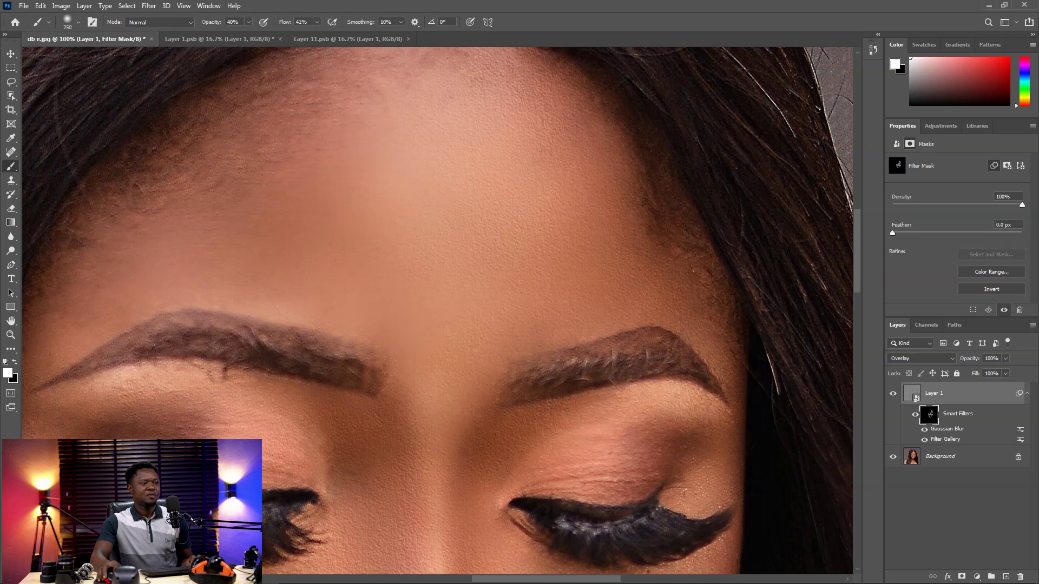
{"action": "scroll", "coordinate": [395, 372], "scroll_direction": "up", "scroll_amount": 2}
{"action": "scroll", "coordinate": [395, 372], "scroll_direction": "left", "scroll_amount": 2}
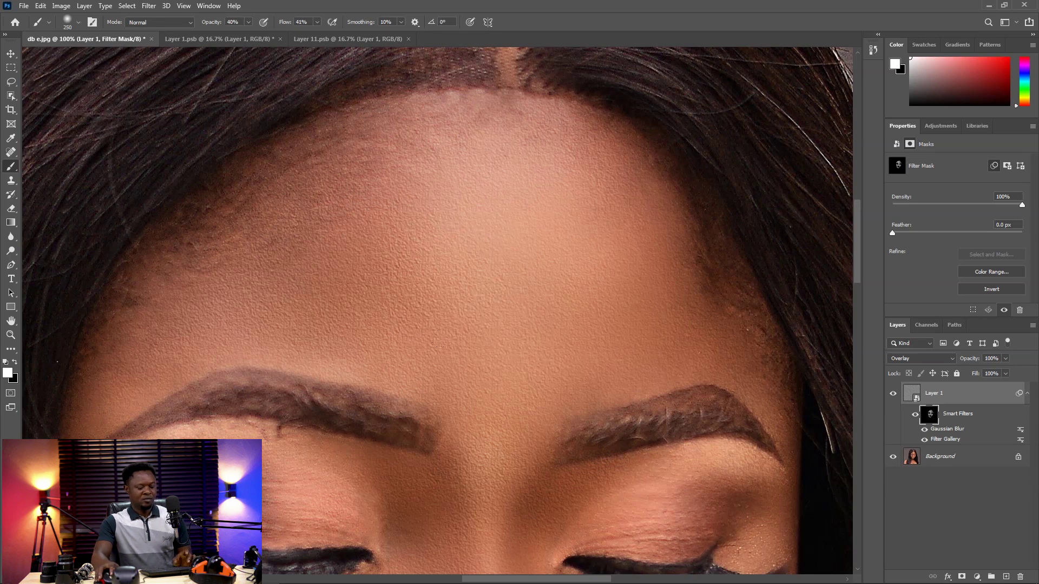
Step: Zoom out to 33.3% and paint the sandstone texture over the neck and chest skin
{"action": "key", "text": "ctrl+minus"}
{"action": "key", "text": "ctrl+minus"}
{"action": "left_click_drag", "start_coordinate": [457, 429], "coordinate": [467, 342]}
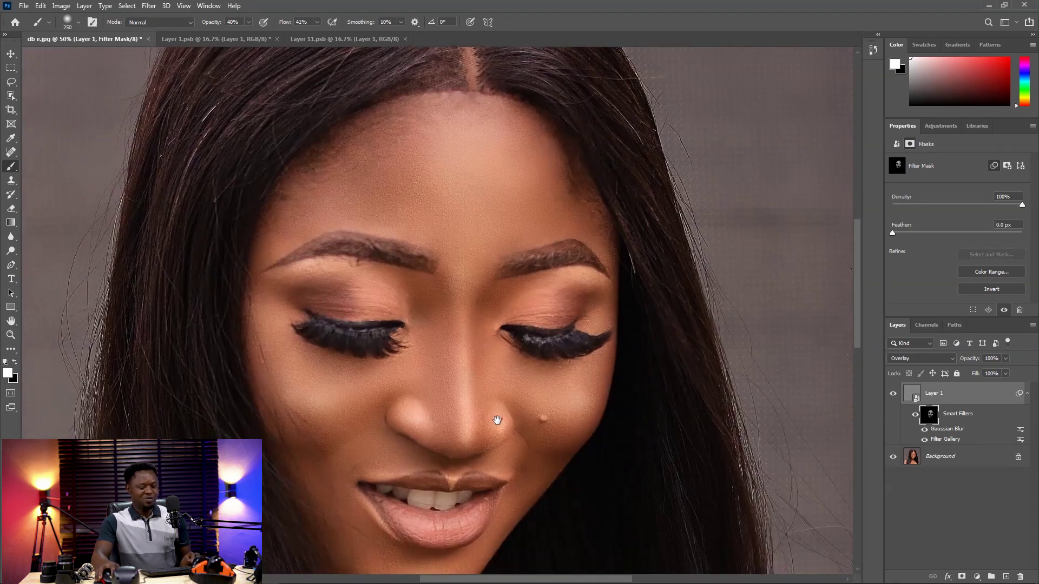
{"action": "key", "text": "ctrl+plus"}
{"action": "left_click_drag", "start_coordinate": [463, 434], "coordinate": [466, 318]}
{"action": "key", "text": "ctrl+minus"}
{"action": "key", "text": "ctrl+minus"}
{"action": "left_click_drag", "start_coordinate": [470, 429], "coordinate": [438, 303]}
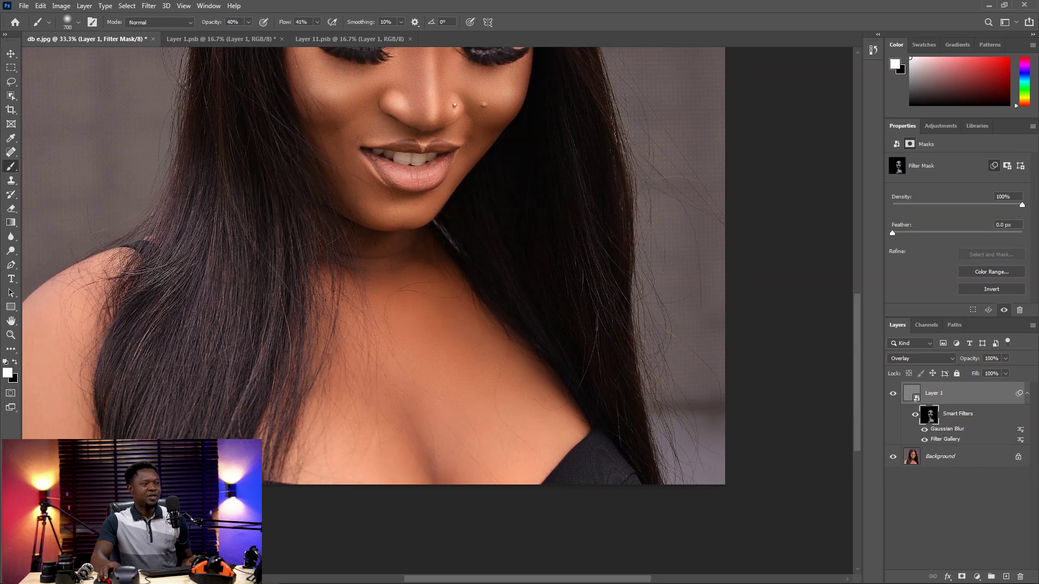
{"action": "scroll", "coordinate": [470, 349], "scroll_direction": "left", "scroll_amount": 5}
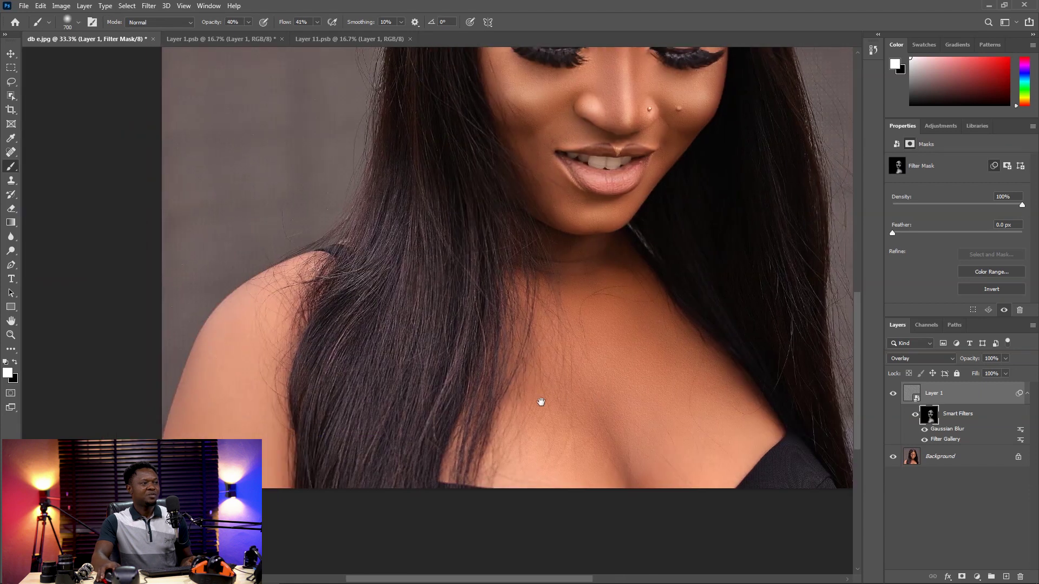
{"action": "scroll", "coordinate": [359, 375], "scroll_direction": "right", "scroll_amount": 4}
{"action": "scroll", "coordinate": [359, 404], "scroll_direction": "up", "scroll_amount": 5}
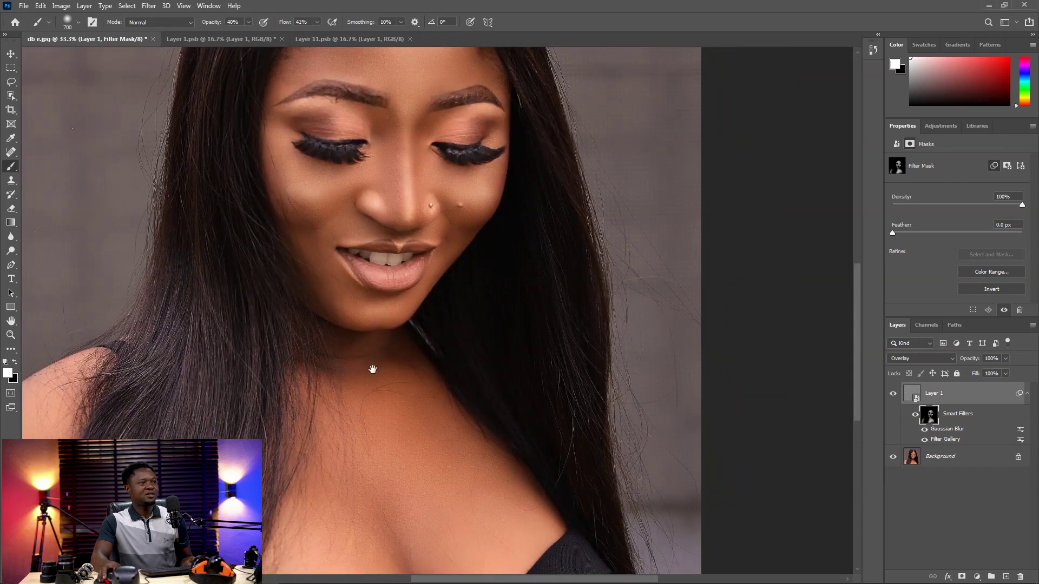
{"action": "scroll", "coordinate": [395, 292], "scroll_direction": "up", "scroll_amount": 5}
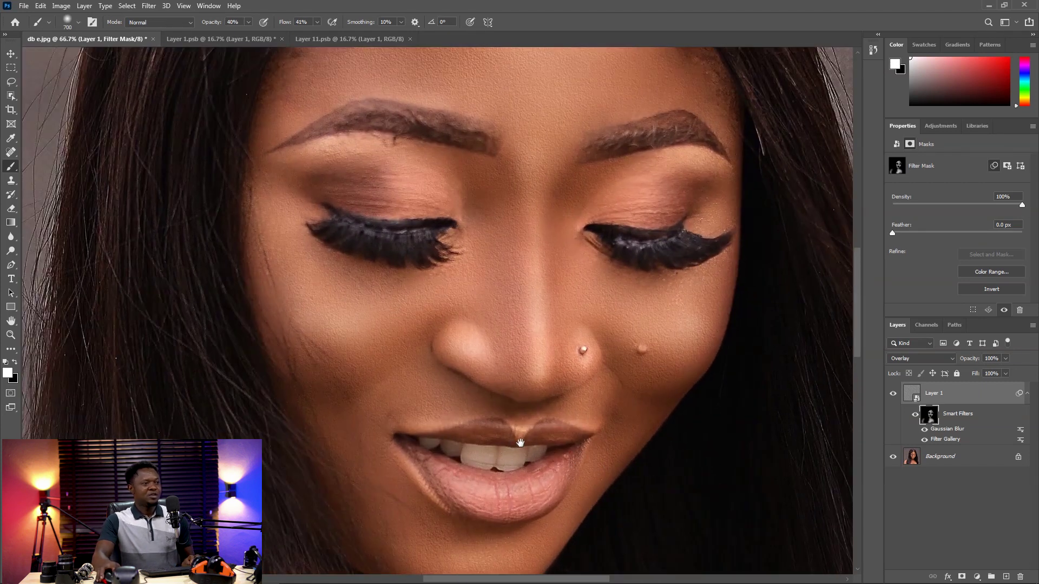
{"action": "scroll", "coordinate": [505, 411], "scroll_direction": "up", "scroll_amount": 1}
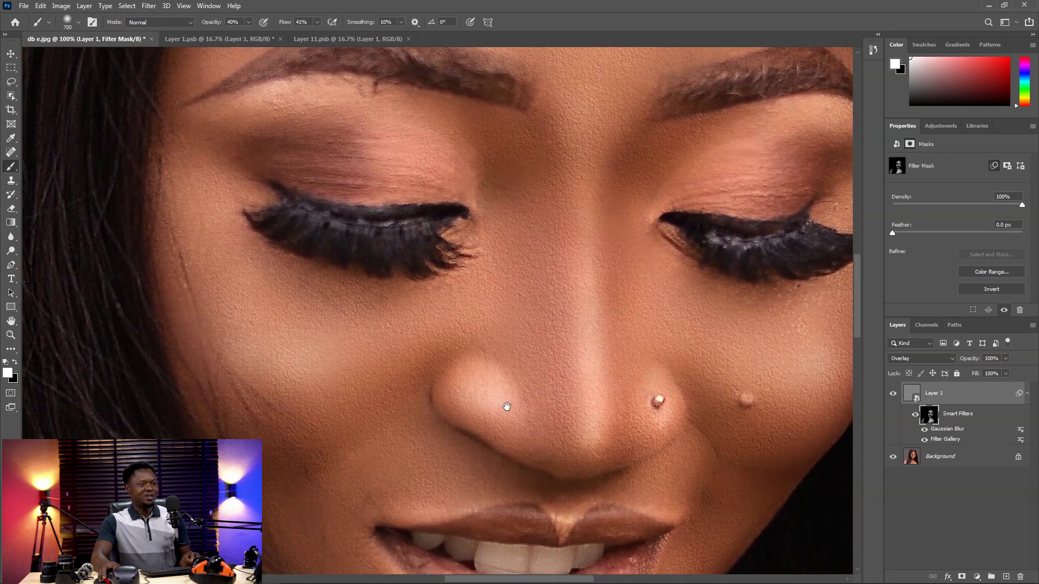
{"action": "scroll", "coordinate": [549, 419], "scroll_direction": "down", "scroll_amount": 2}
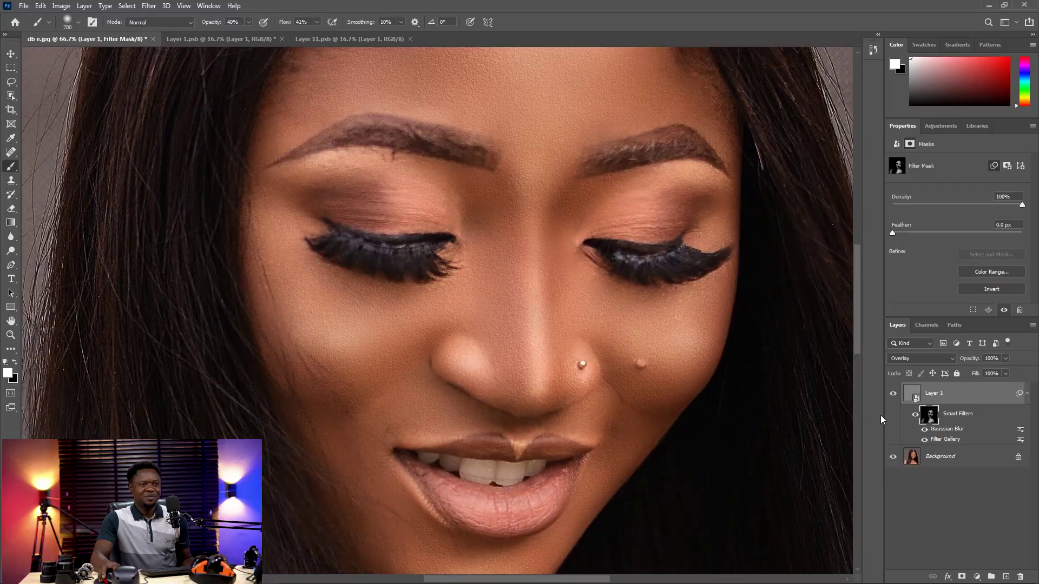
{"action": "left_click", "coordinate": [893, 394]}
{"action": "left_click", "coordinate": [893, 394]}
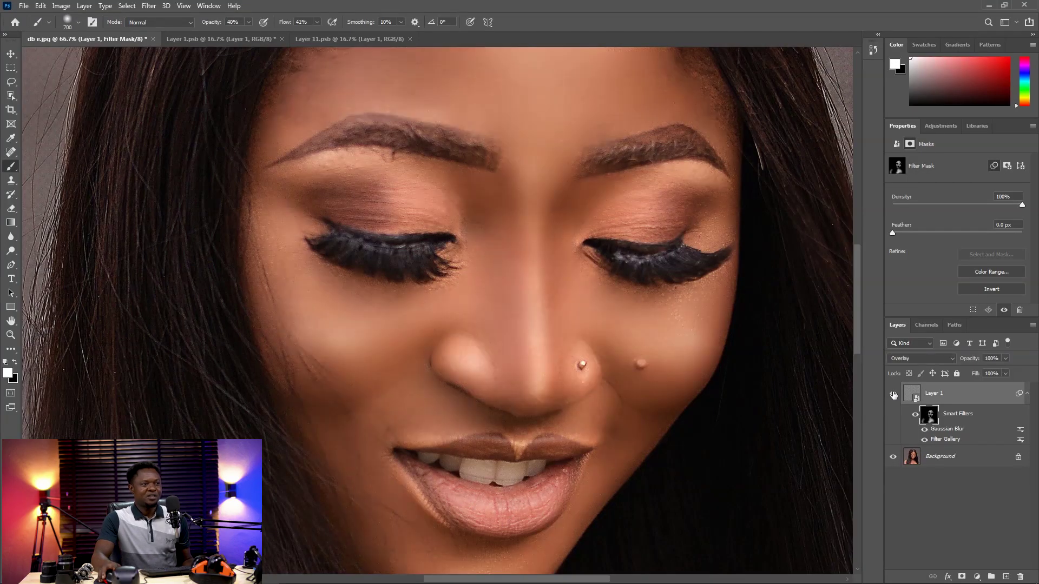
{"action": "left_click", "coordinate": [893, 395]}
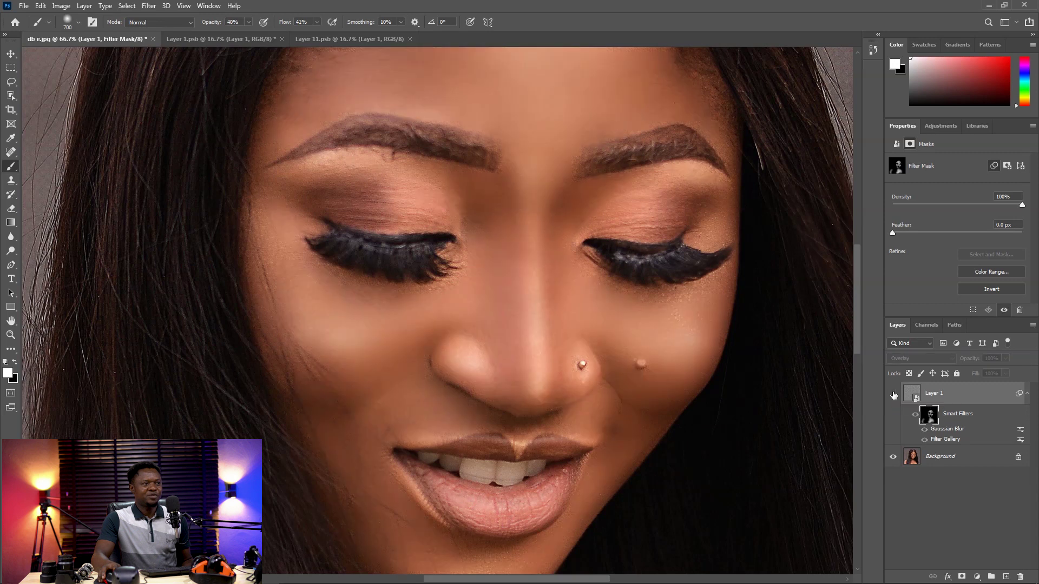
{"action": "left_click", "coordinate": [893, 395]}
{"action": "left_click", "coordinate": [893, 394]}
{"action": "left_click", "coordinate": [893, 394]}
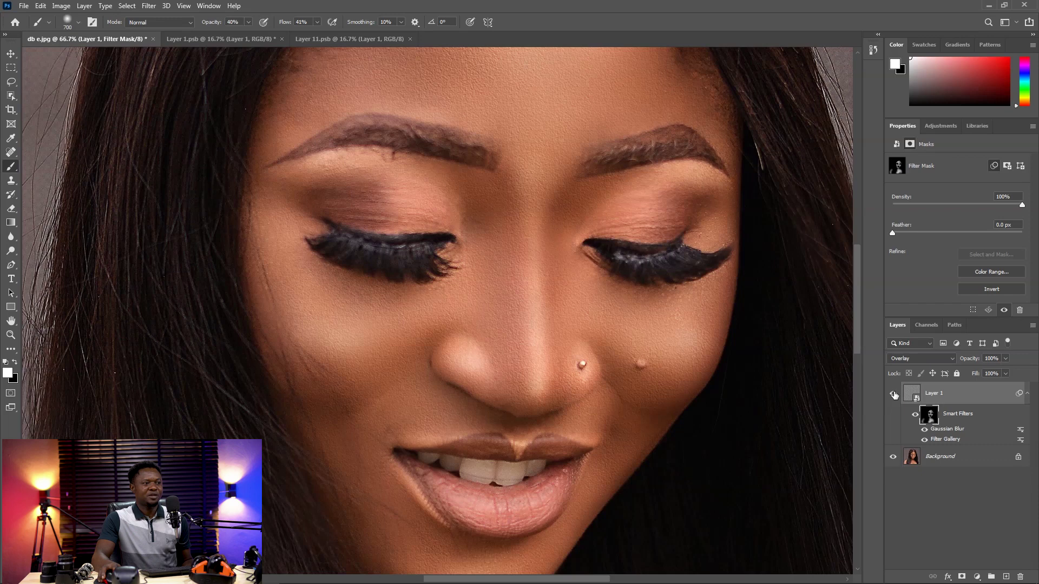
{"action": "key", "text": "ctrl+plus"}
{"action": "key", "text": "ctrl+plus"}
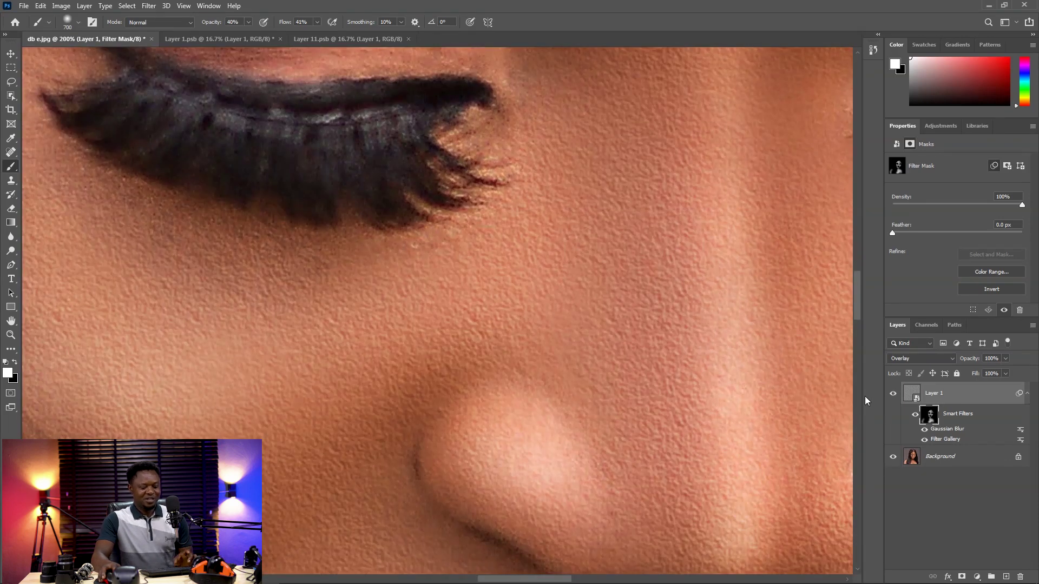
{"action": "key", "text": "ctrl+minus"}
{"action": "key", "text": "ctrl+minus"}
{"action": "key", "text": "ctrl+minus"}
{"action": "key", "text": "ctrl+minus"}
{"action": "key", "text": "ctrl+minus"}
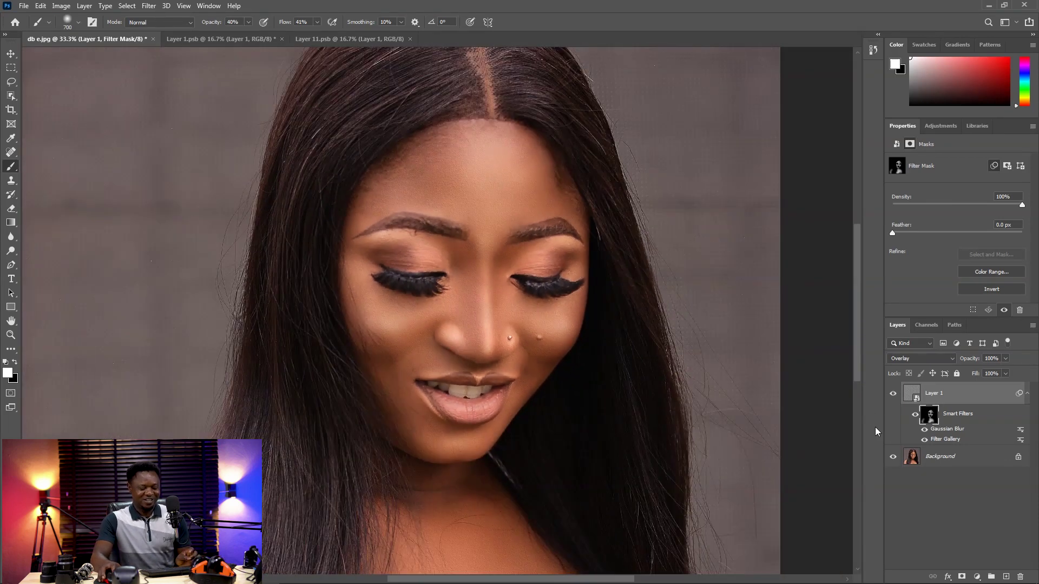